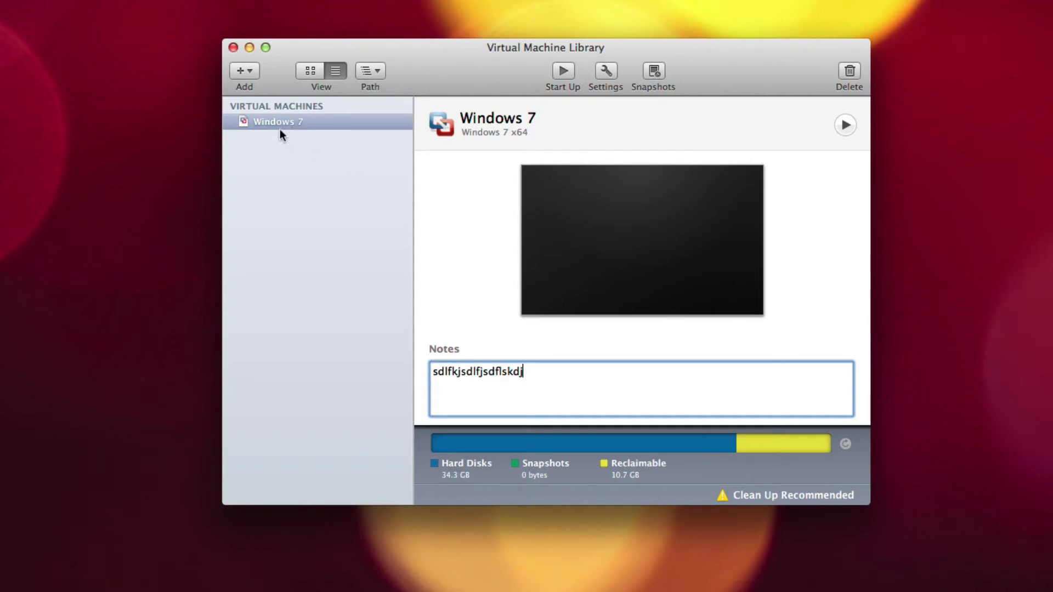
# - Add a folder named Windows VMs to the virtual machine library and move the Windows 7 virtual machine into it
pyautogui.rightClick(275, 171)
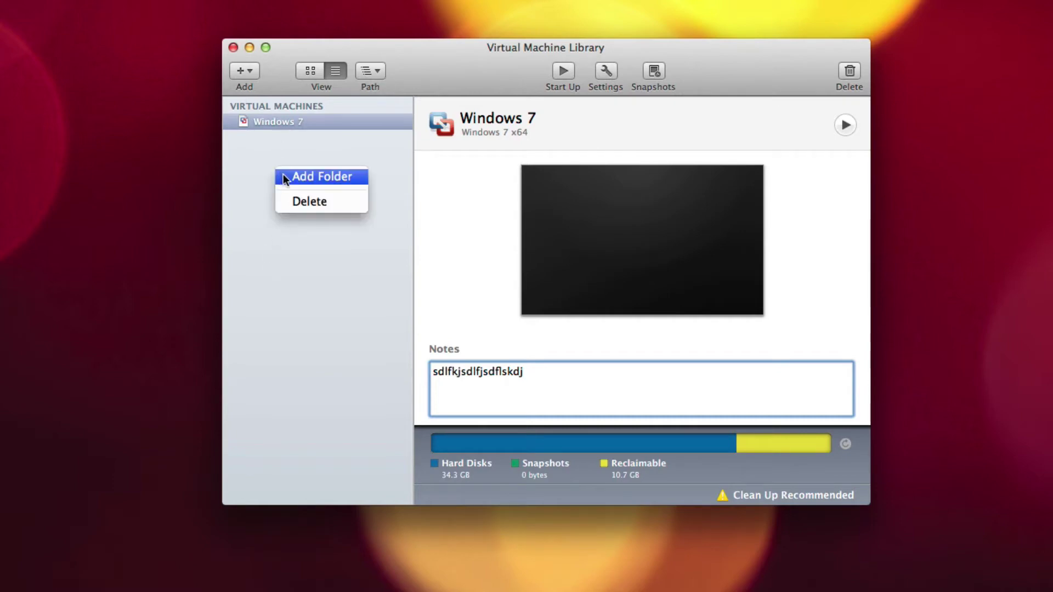
pyautogui.click(296, 177)
pyautogui.write('W')
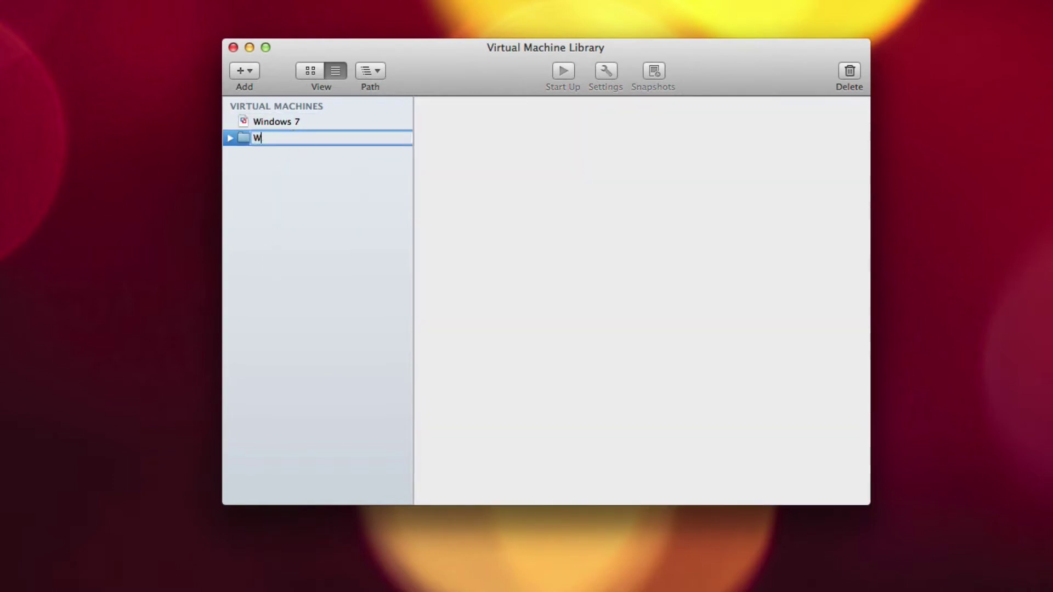
pyautogui.write('indows VMs')
pyautogui.press('Return')
pyautogui.moveTo(285, 127)
pyautogui.mouseDown()
pyautogui.moveTo(303, 150)
pyautogui.moveTo(289, 136)
pyautogui.mouseUp()
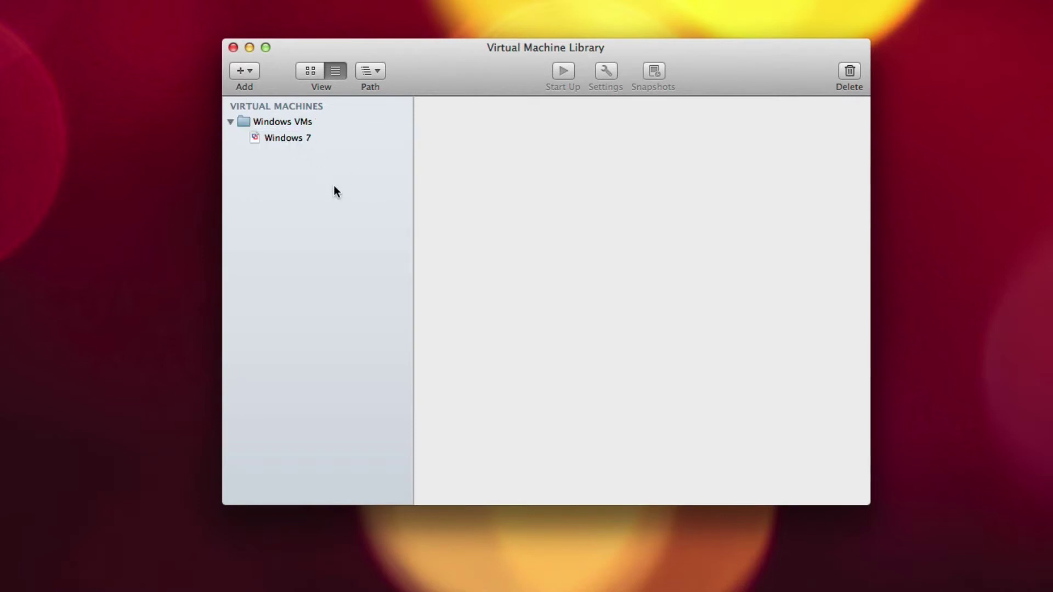
# - Examine the clean-up recommendation and disk usage of the Windows 7 virtual machine, and close its general settings
pyautogui.click(305, 138)
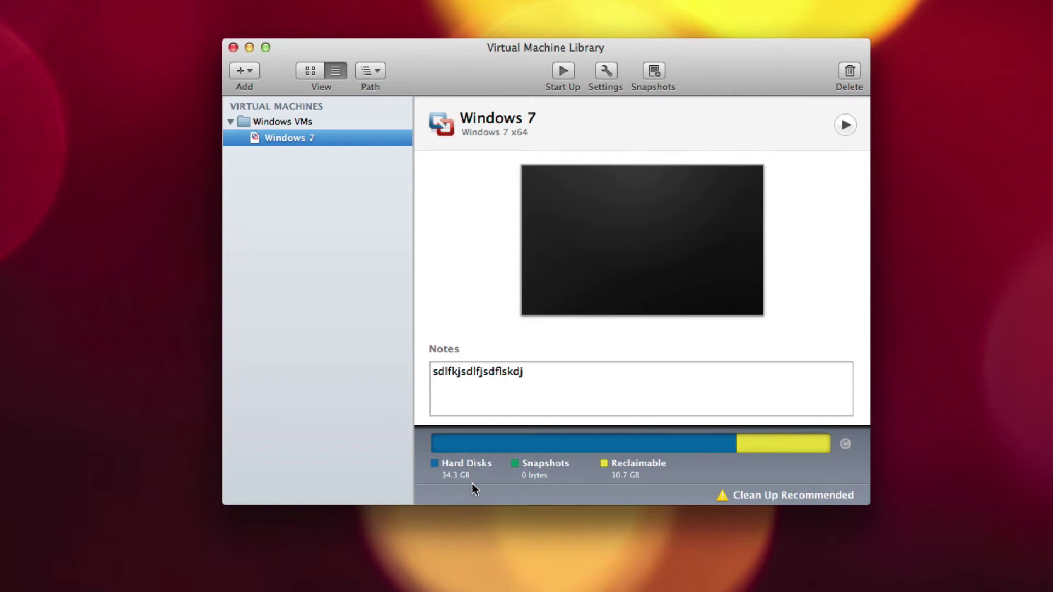
pyautogui.click(788, 496)
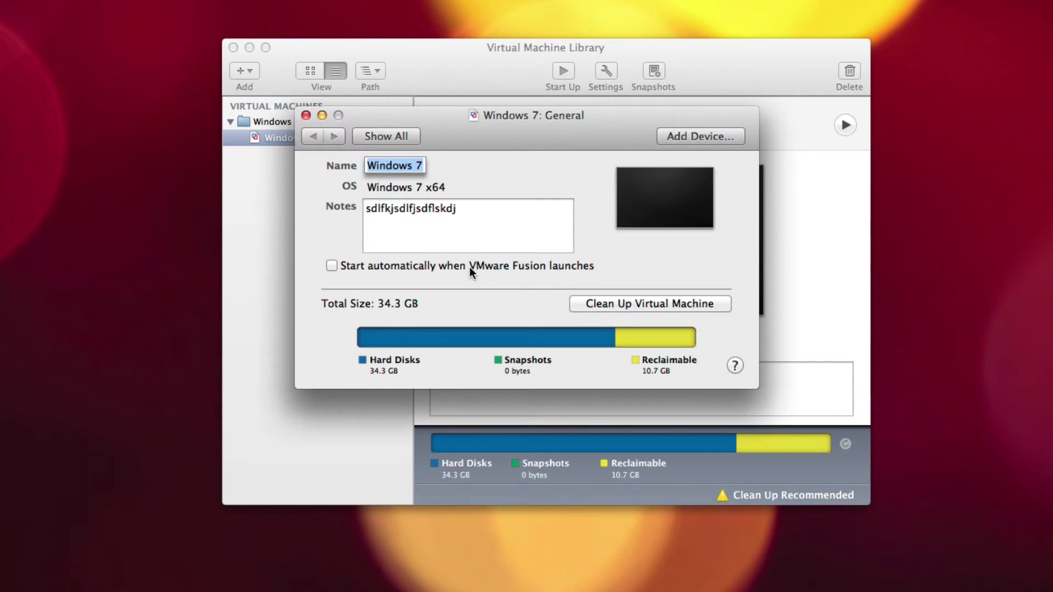
pyautogui.click(305, 115)
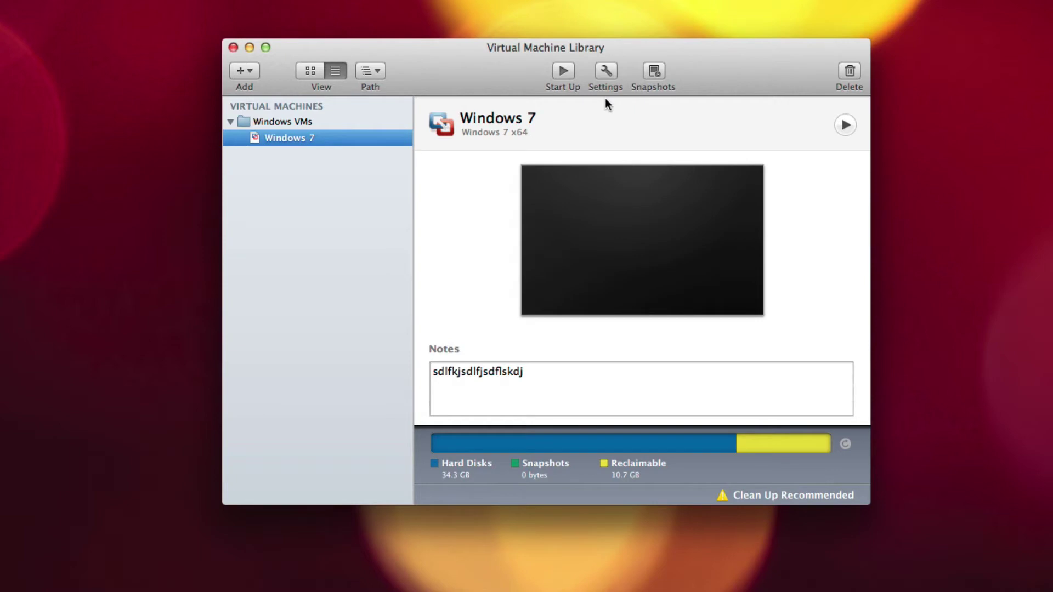
# - Review the General and Sharing settings of the Windows 7 virtual machine
pyautogui.click(606, 72)
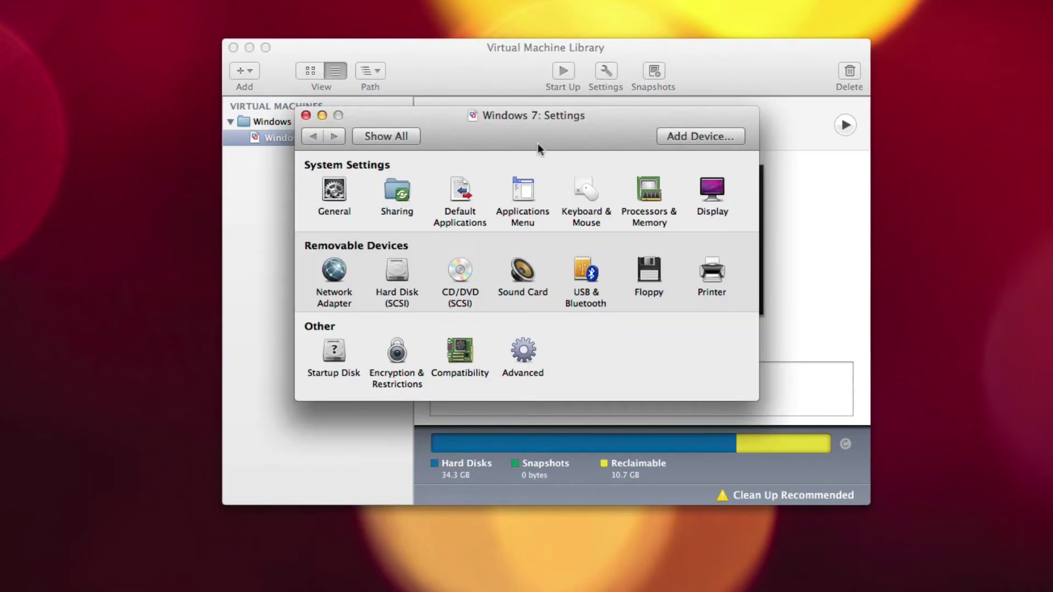
pyautogui.click(333, 190)
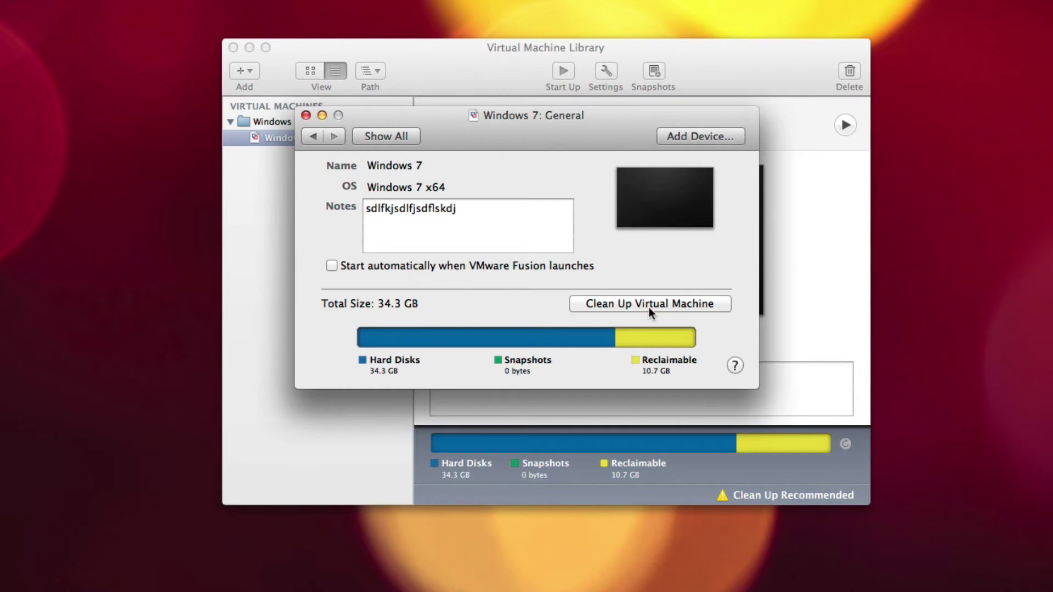
pyautogui.click(312, 135)
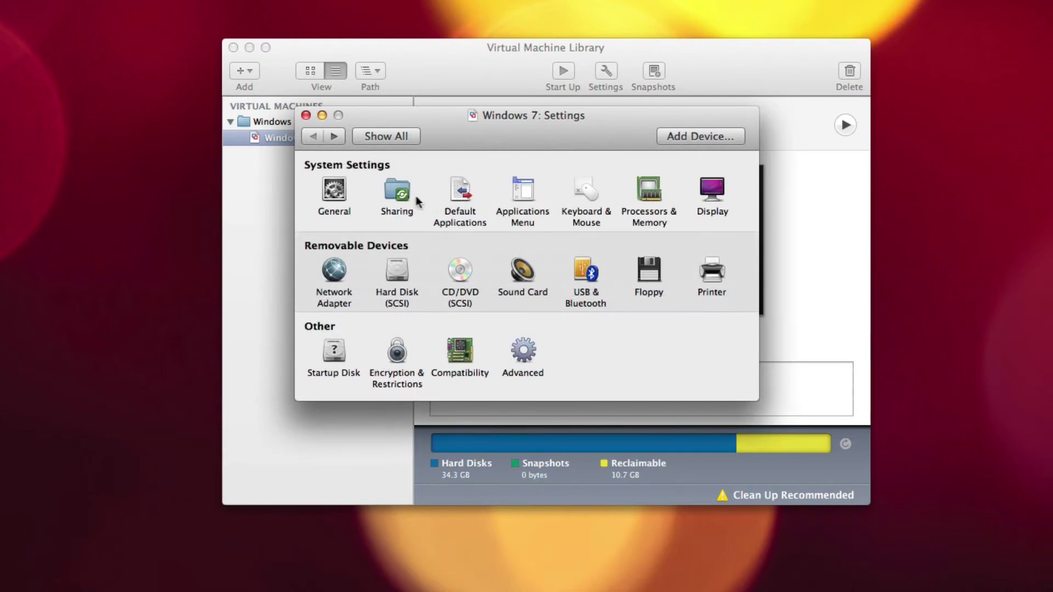
pyautogui.click(402, 193)
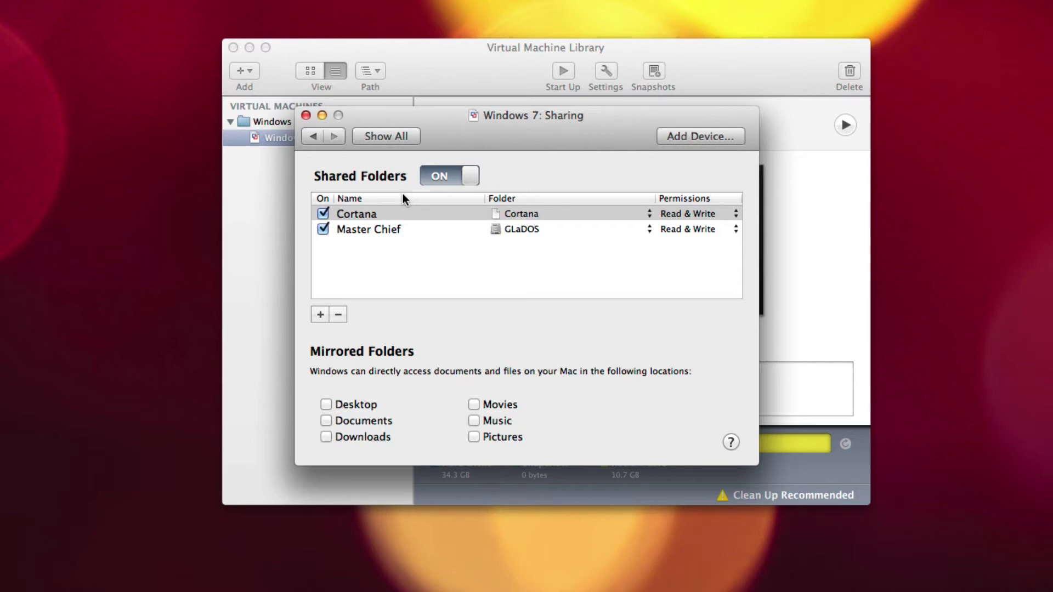
pyautogui.click(314, 138)
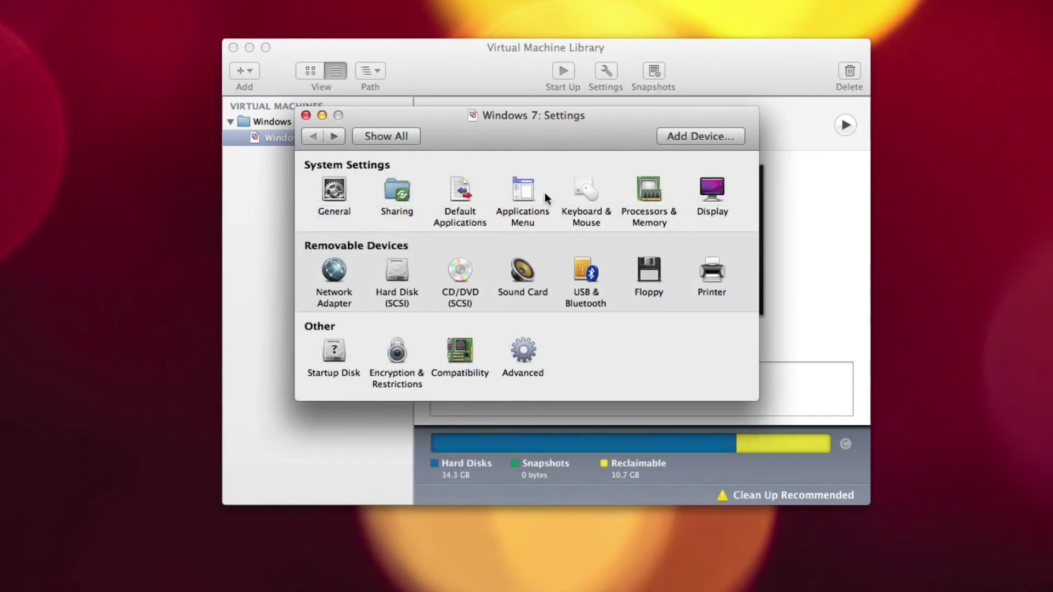
# - Set the applications menu to show Always in the menu bar and view its contents for Windows 7
pyautogui.click(509, 190)
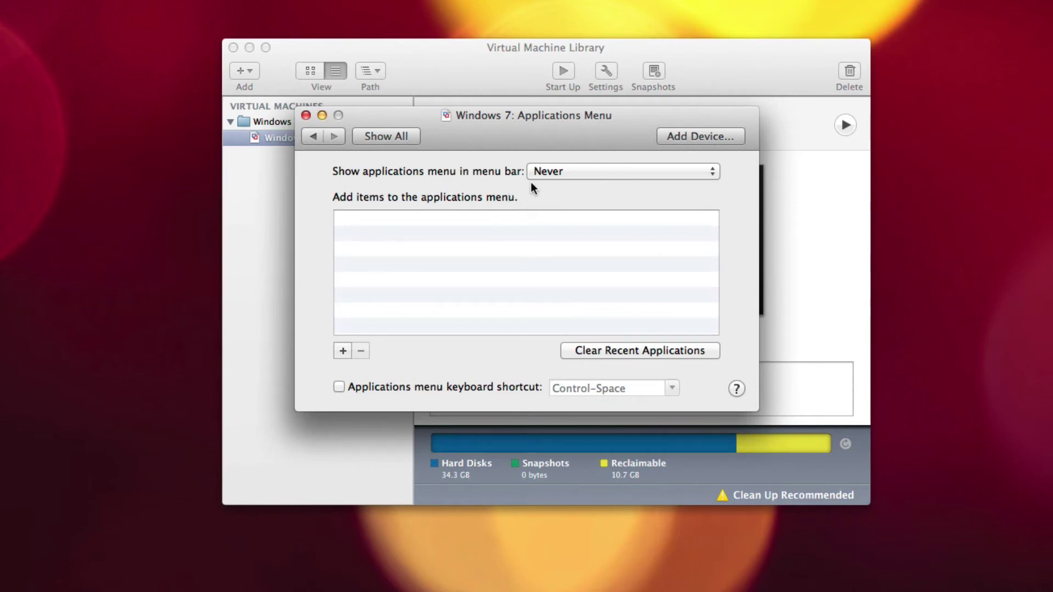
pyautogui.click(552, 172)
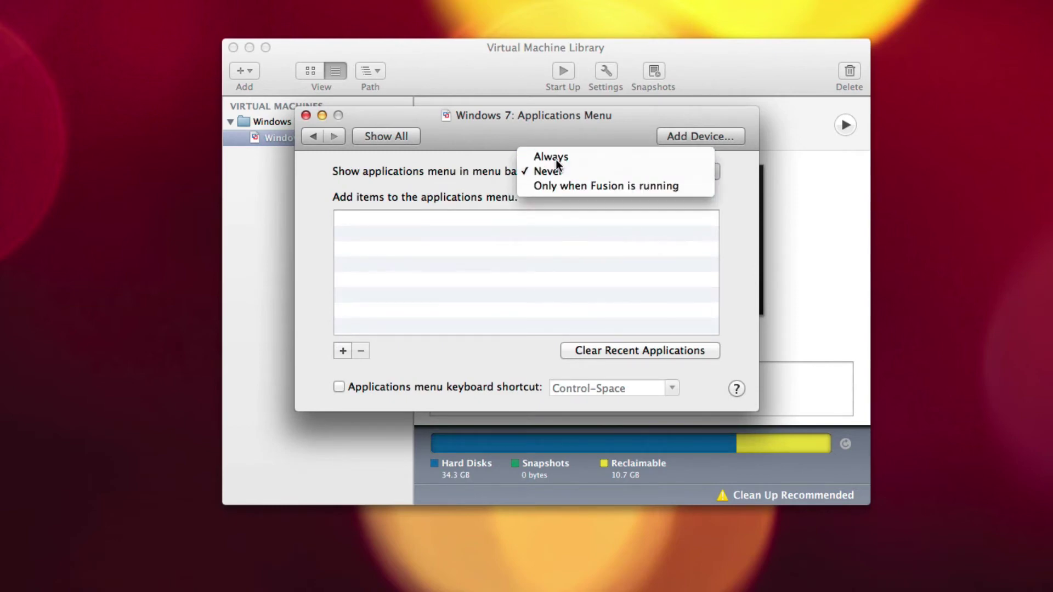
pyautogui.click(551, 158)
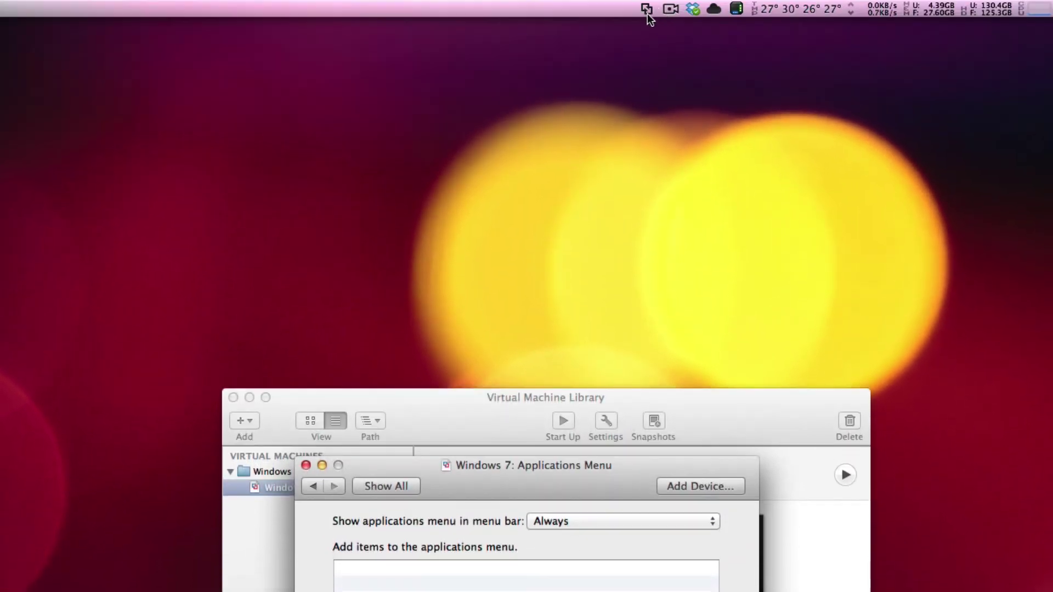
pyautogui.click(648, 11)
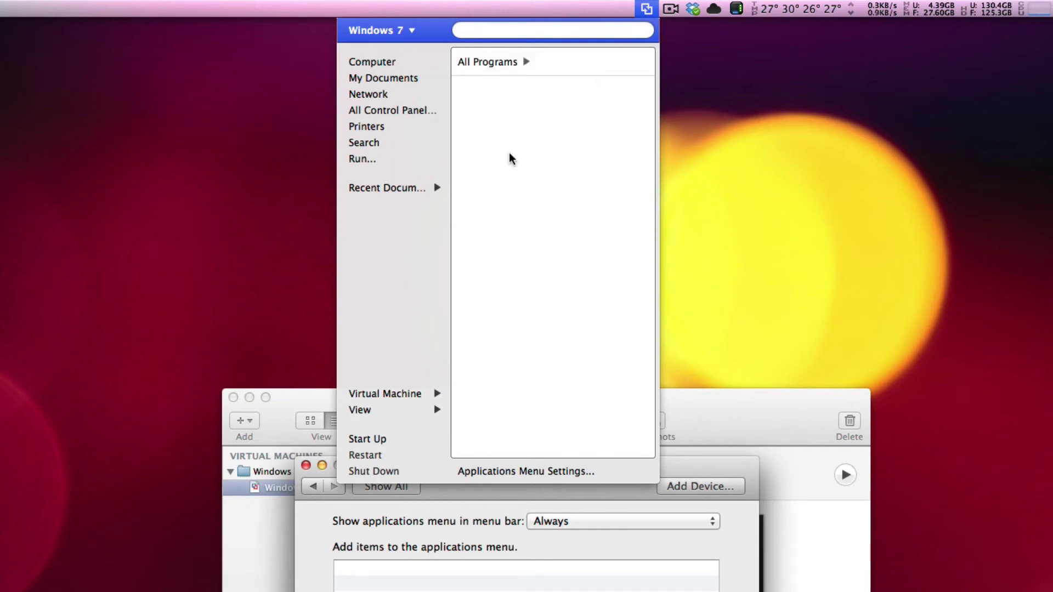
pyautogui.click(541, 579)
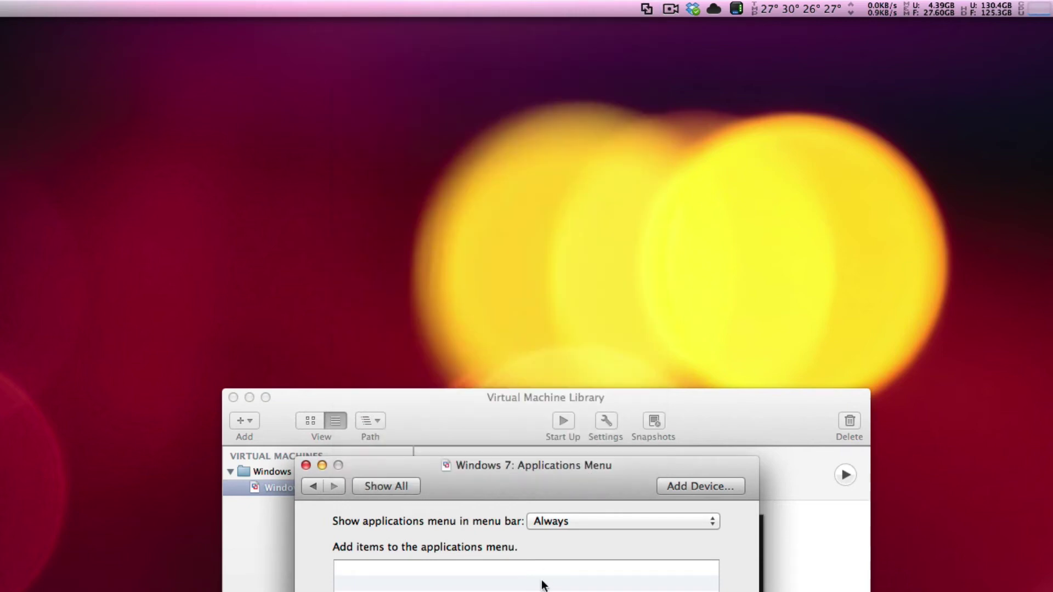
# - Set the applications menu's visibility in the menu bar back to Never and return to the settings overview
pyautogui.click(580, 520)
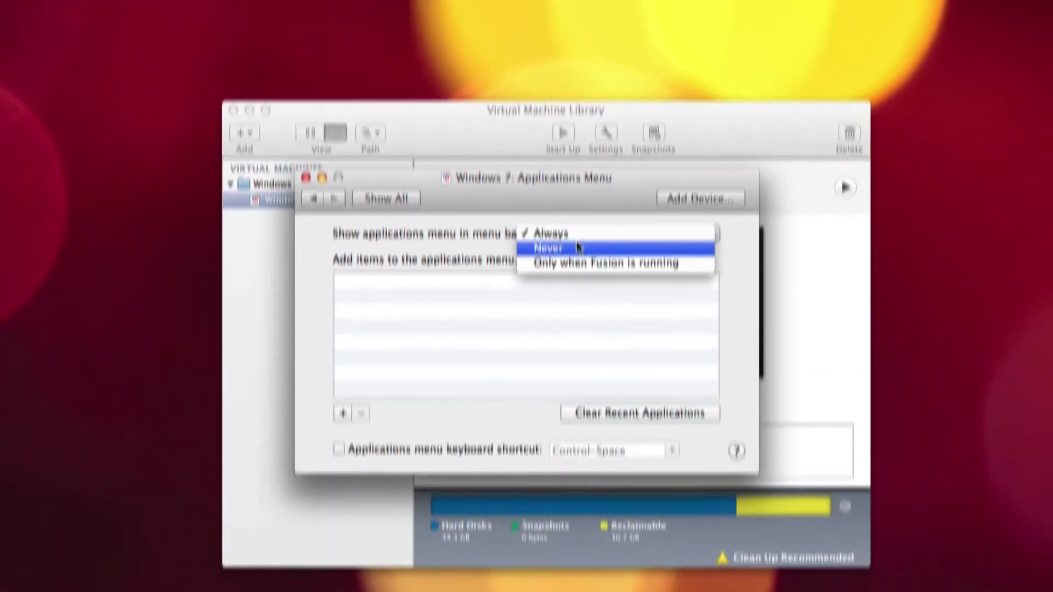
pyautogui.click(572, 527)
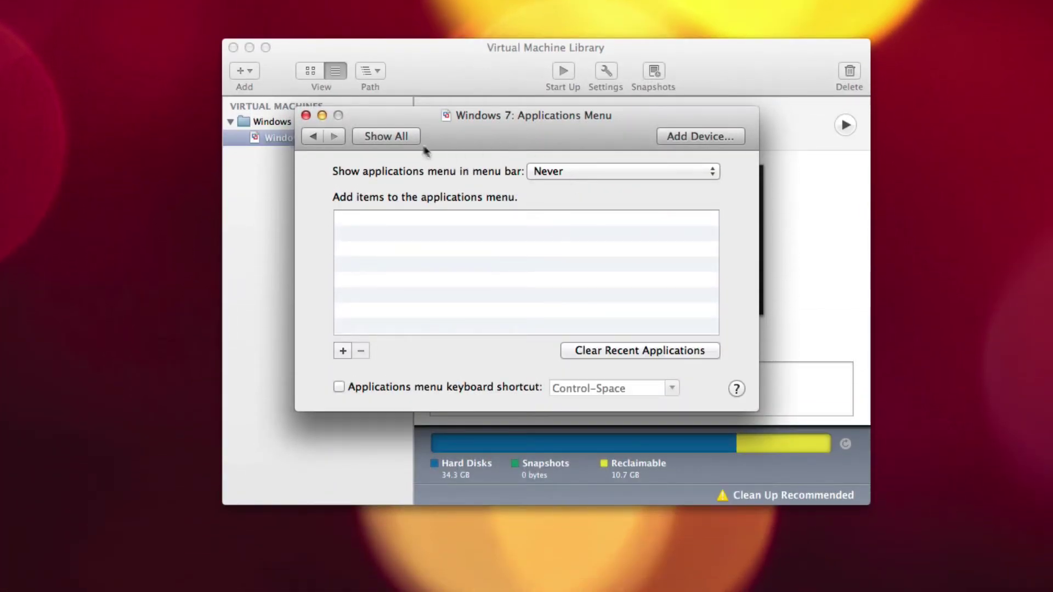
pyautogui.click(406, 138)
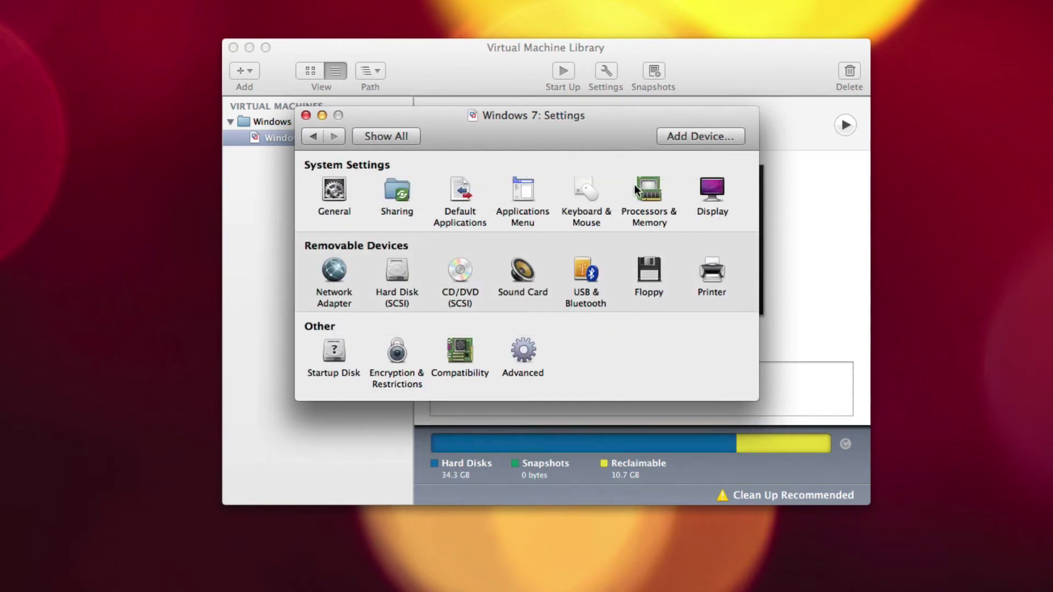
# - Examine the Processors & Memory settings, including the available processor core choices and the advanced options
pyautogui.click(634, 185)
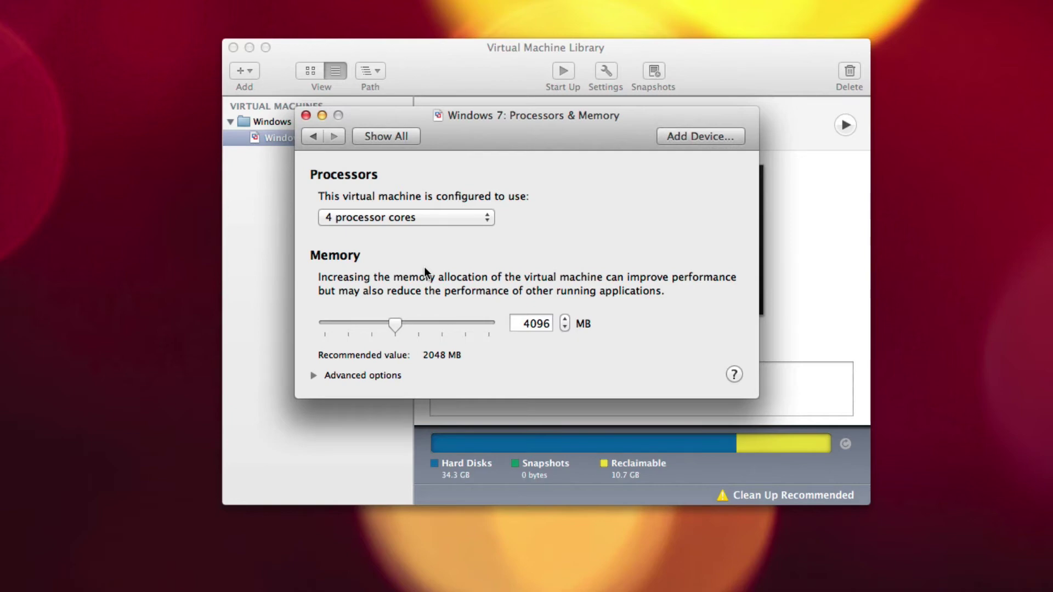
pyautogui.click(456, 222)
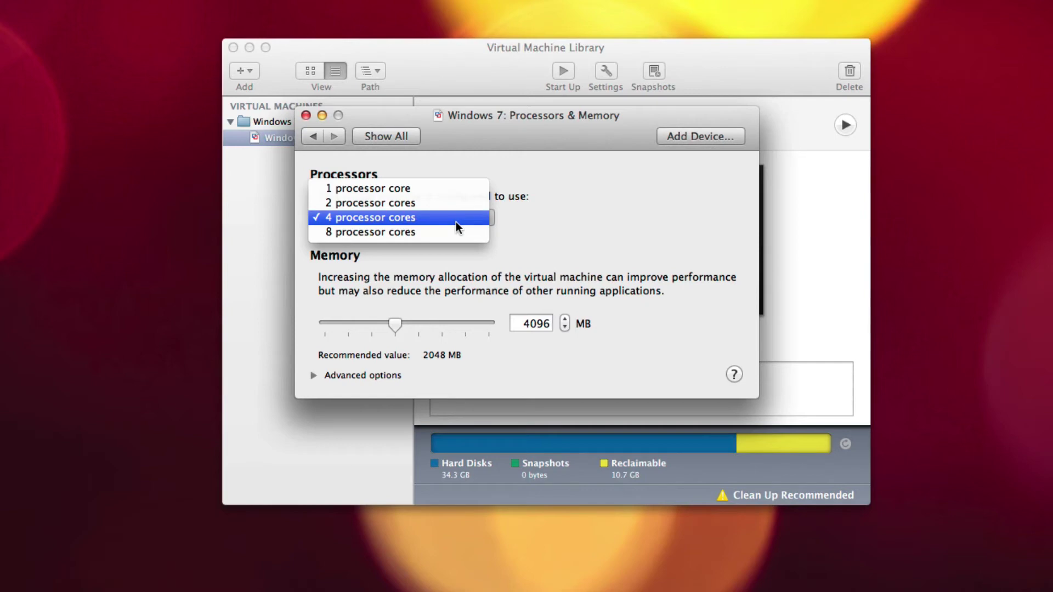
pyautogui.click(551, 216)
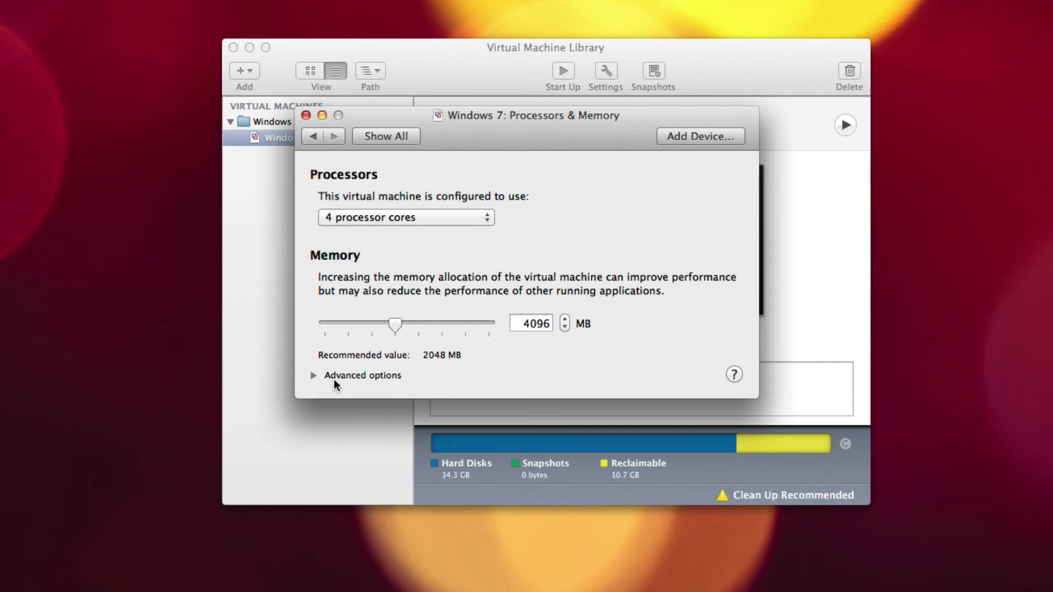
pyautogui.click(313, 376)
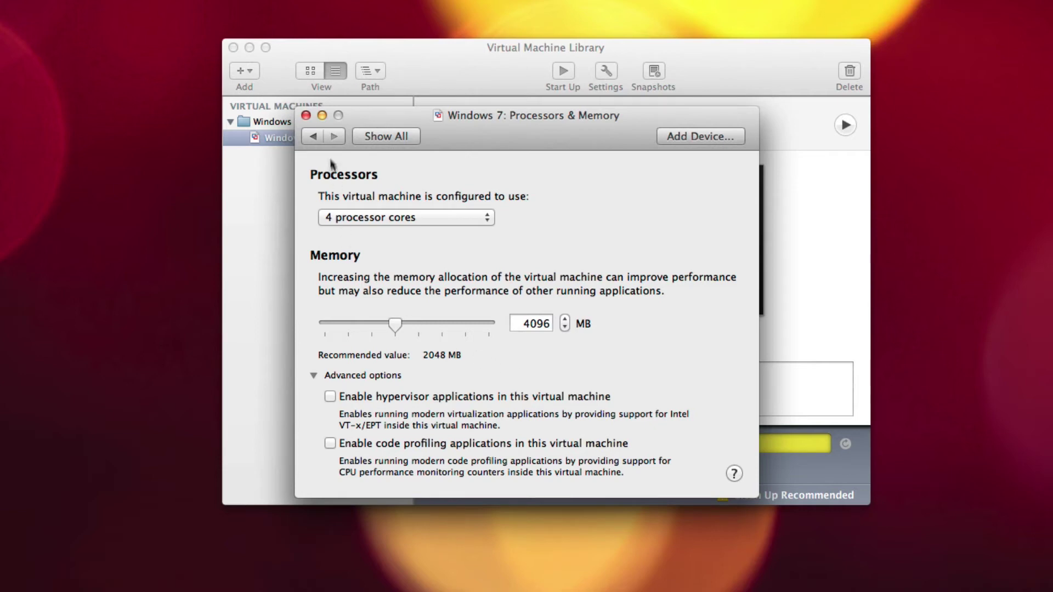
pyautogui.click(310, 137)
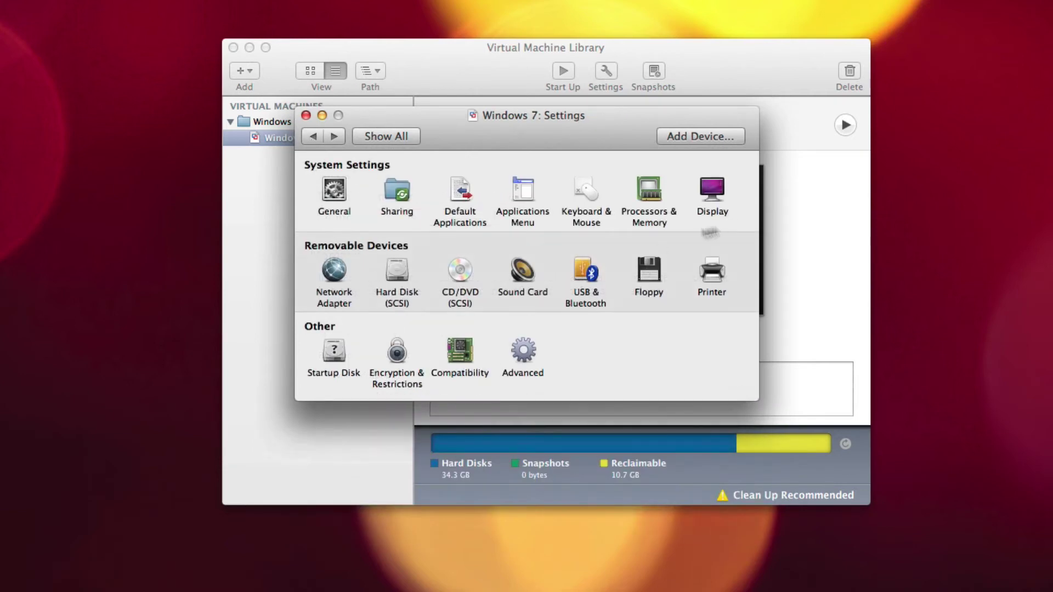
# - Review the virtual machine's Display and Network Adapter settings
pyautogui.click(713, 191)
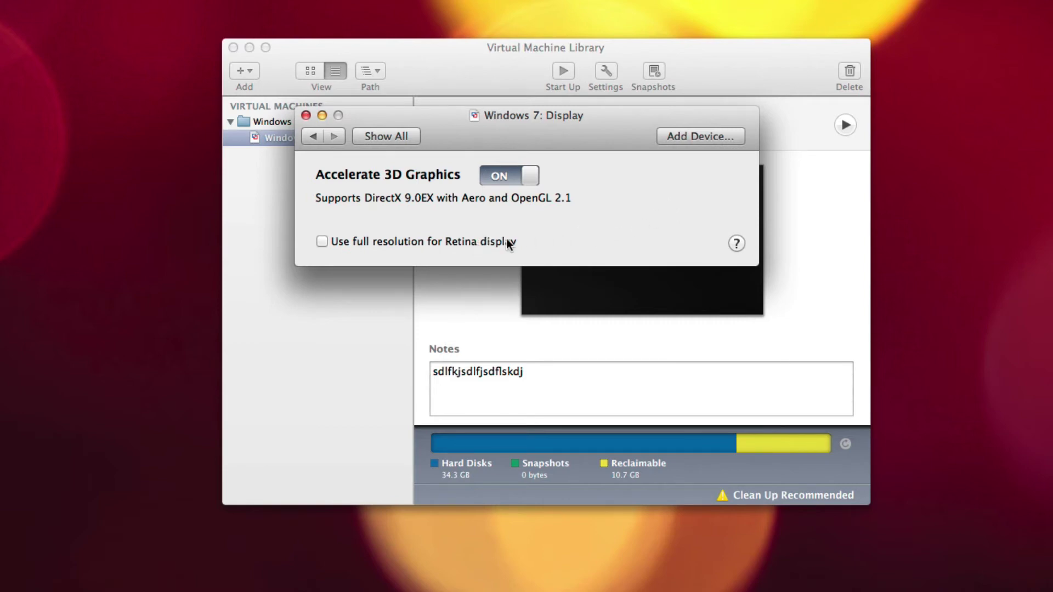
pyautogui.click(318, 139)
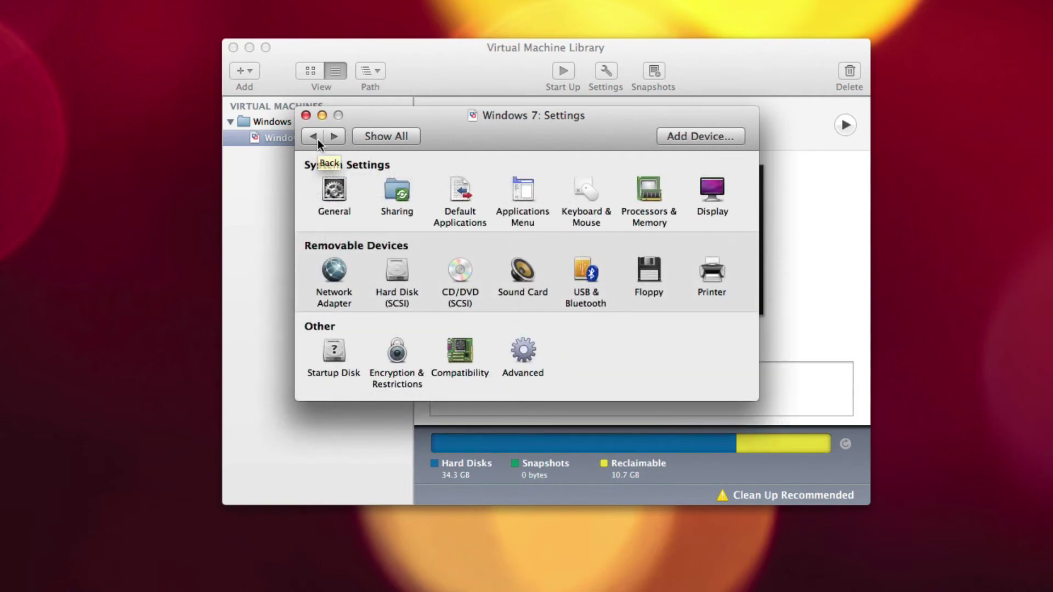
pyautogui.click(330, 271)
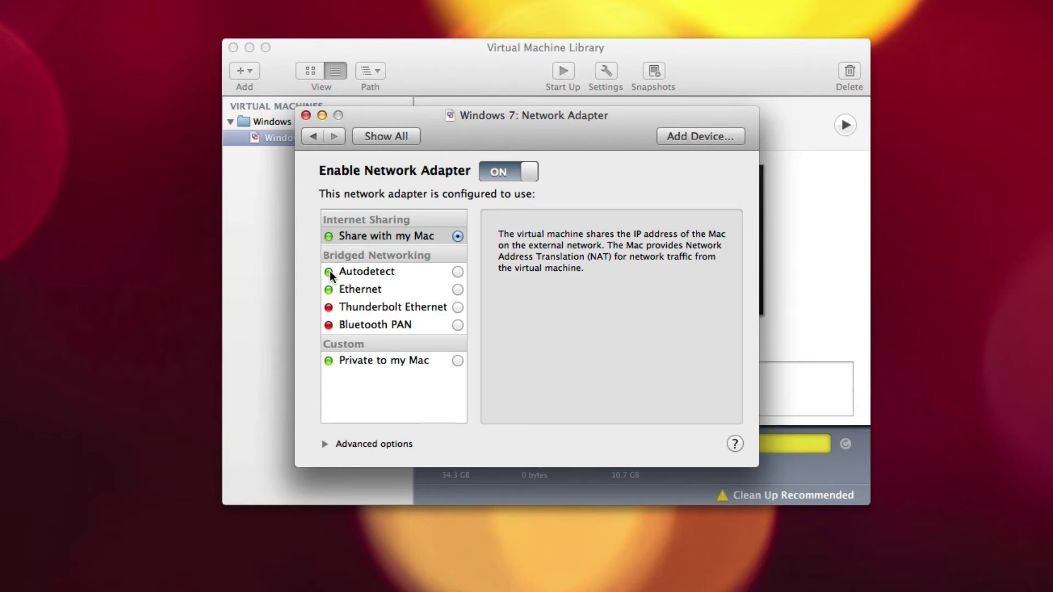
pyautogui.click(314, 136)
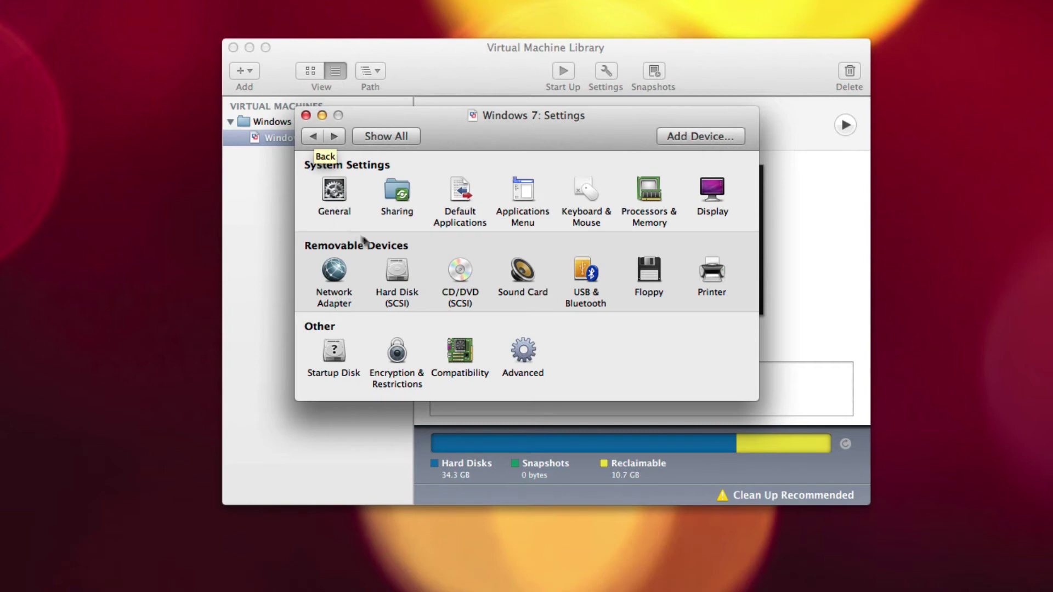
# - Examine the Hard Disk (SCSI) settings, including the advanced options for bus type and disk allocation
pyautogui.click(380, 265)
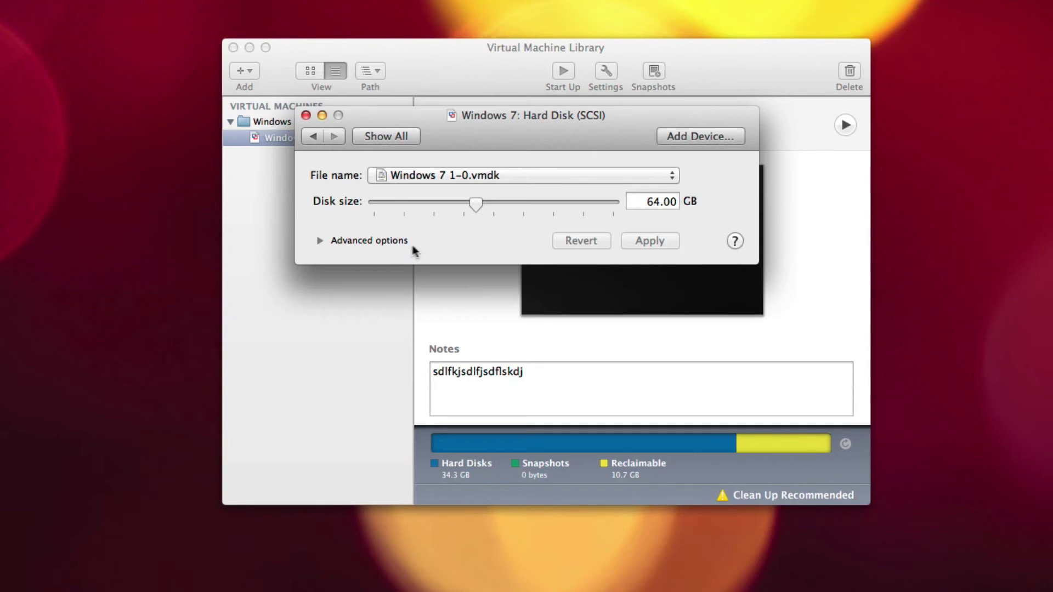
pyautogui.click(320, 240)
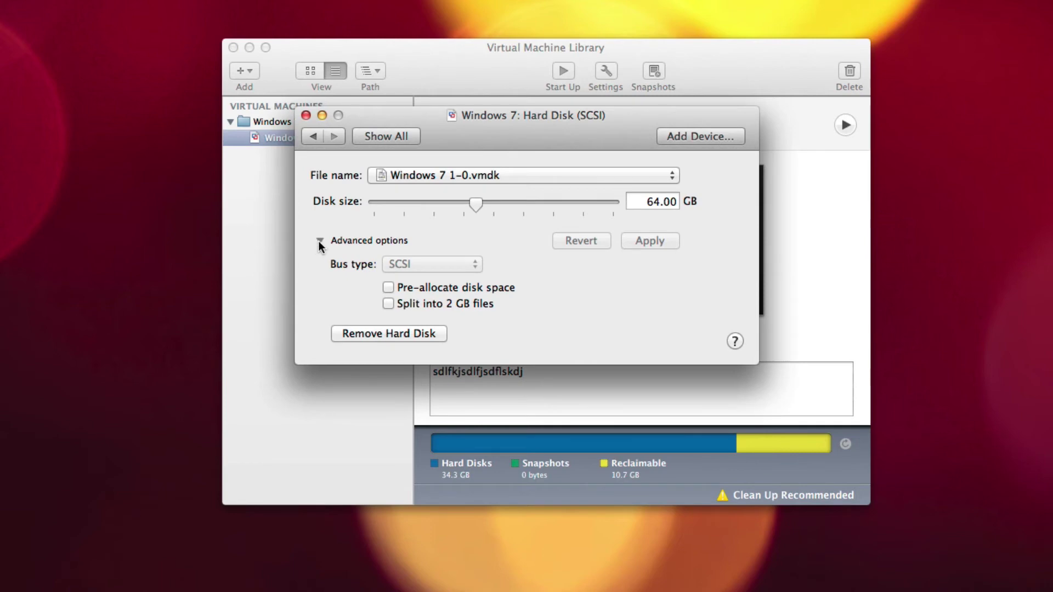
pyautogui.click(318, 241)
pyautogui.click(315, 137)
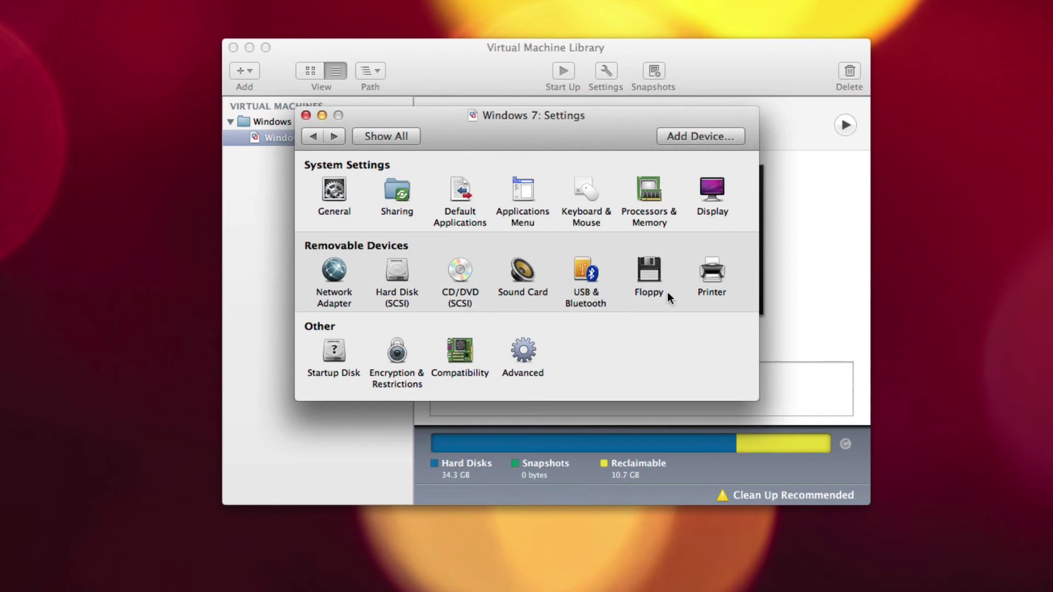
# - Review the Floppy and the Encryption & Restrictions settings of the virtual machine
pyautogui.click(649, 260)
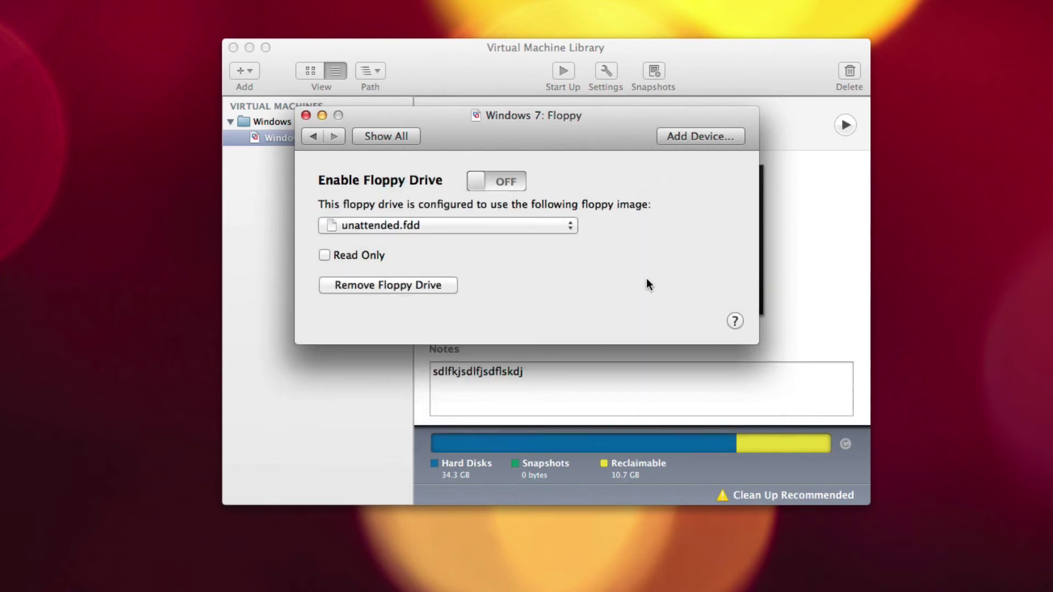
pyautogui.click(309, 138)
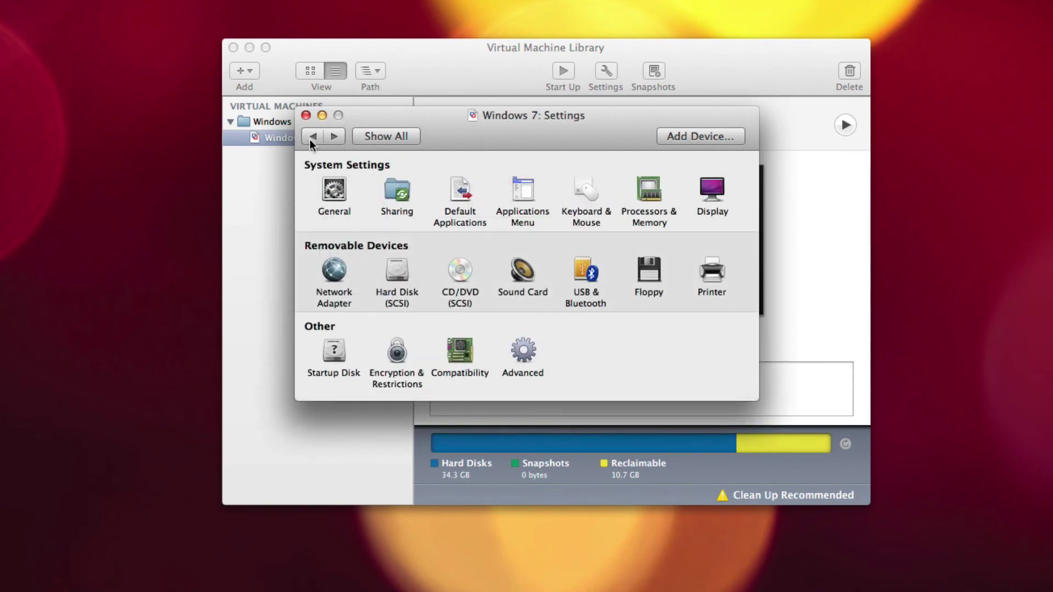
pyautogui.click(398, 366)
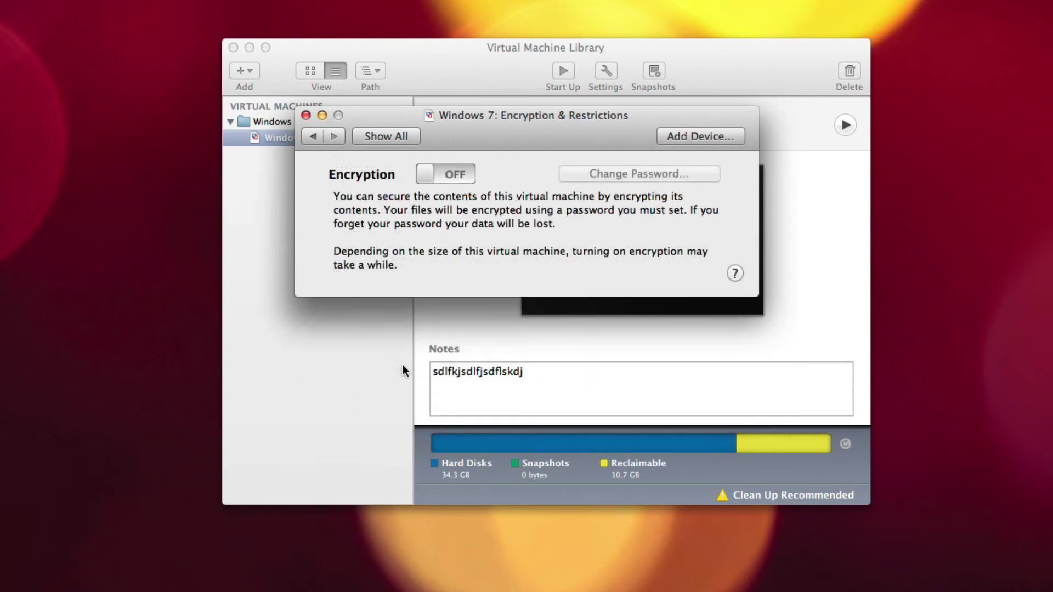
pyautogui.click(308, 139)
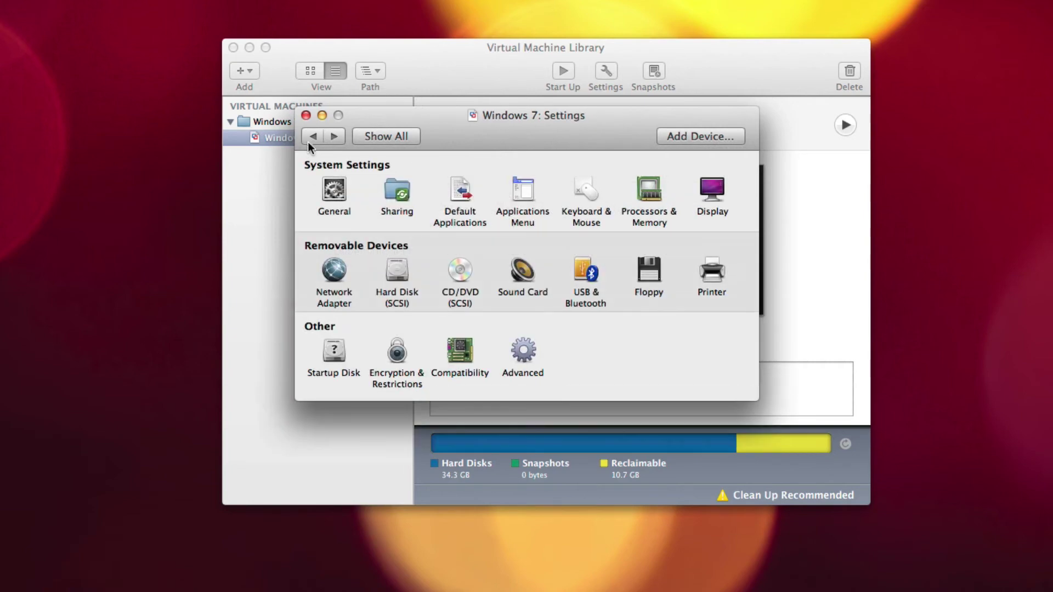
# - Review the Compatibility and Advanced settings, including the Remote display over VNC option, and close the virtual machine's settings
pyautogui.click(457, 349)
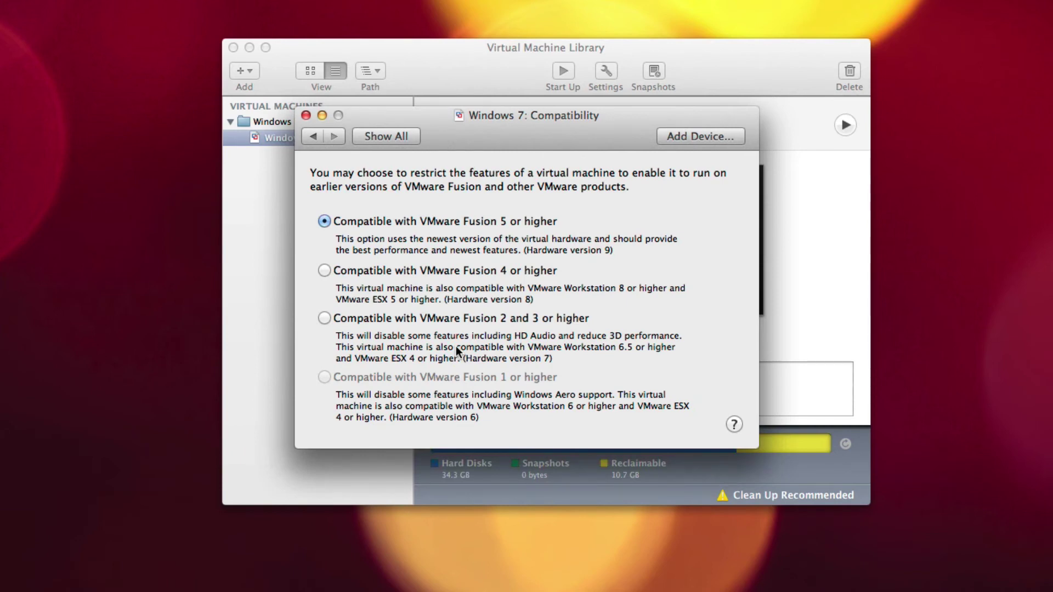
pyautogui.click(314, 135)
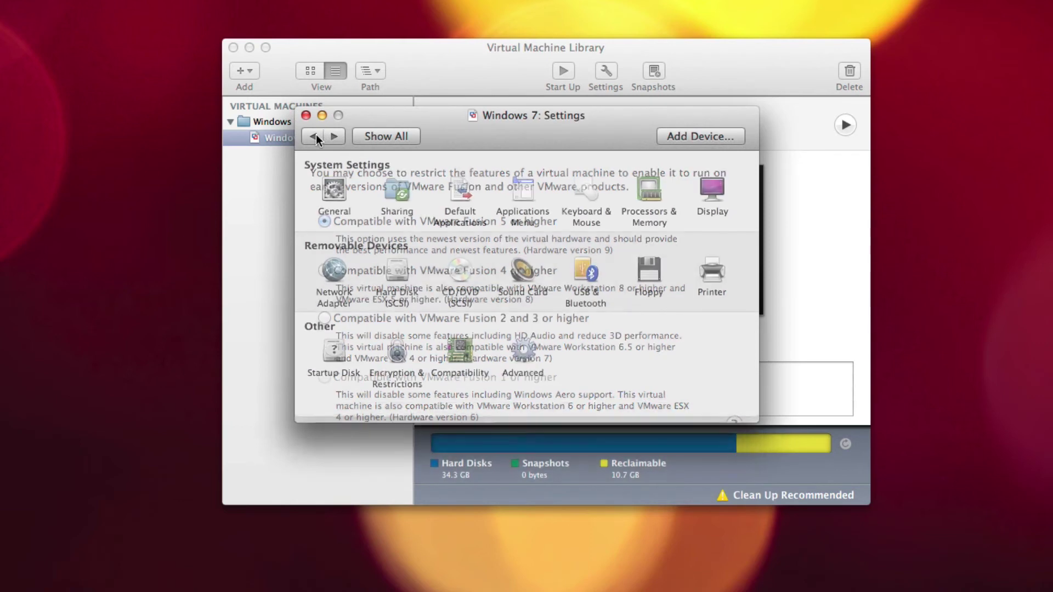
pyautogui.click(516, 354)
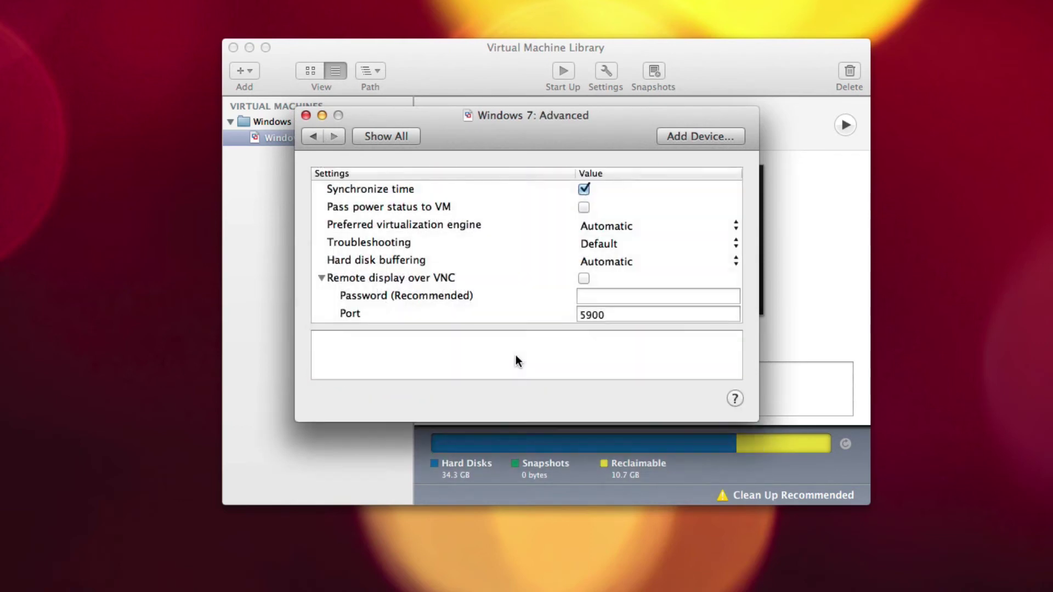
pyautogui.click(496, 284)
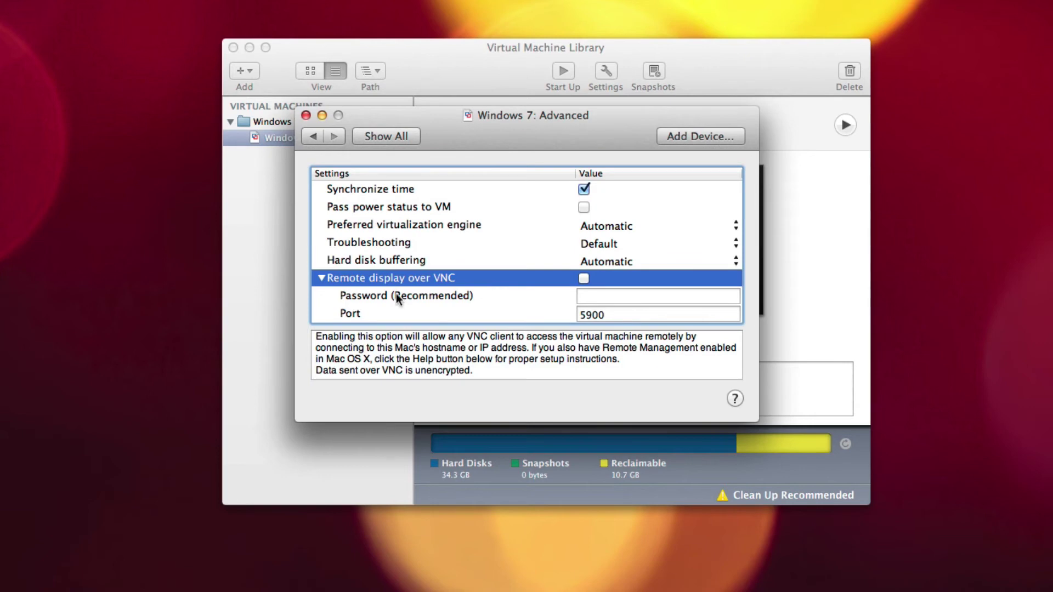
pyautogui.click(397, 137)
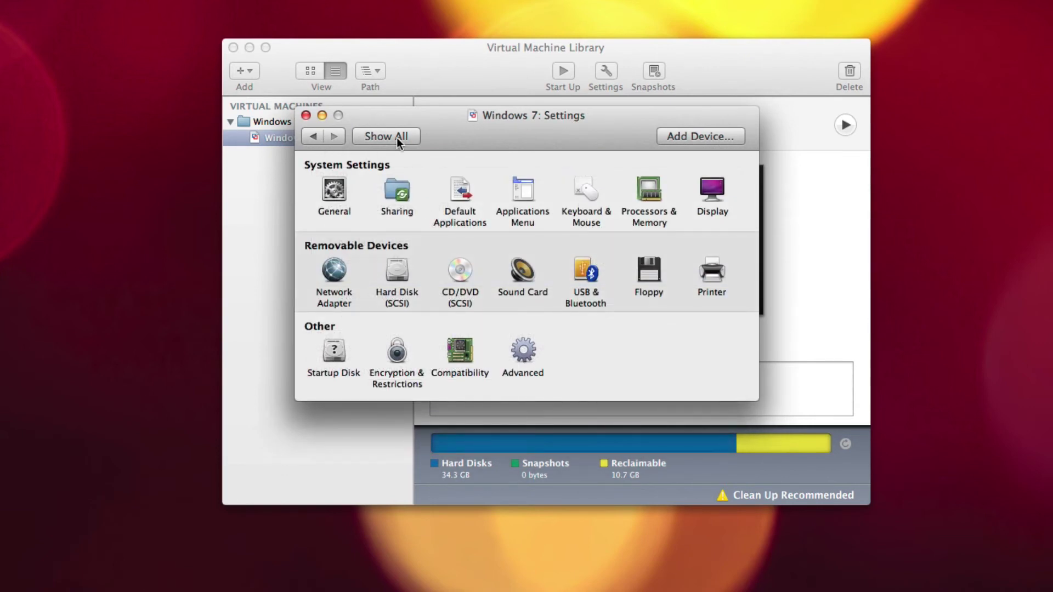
pyautogui.click(305, 115)
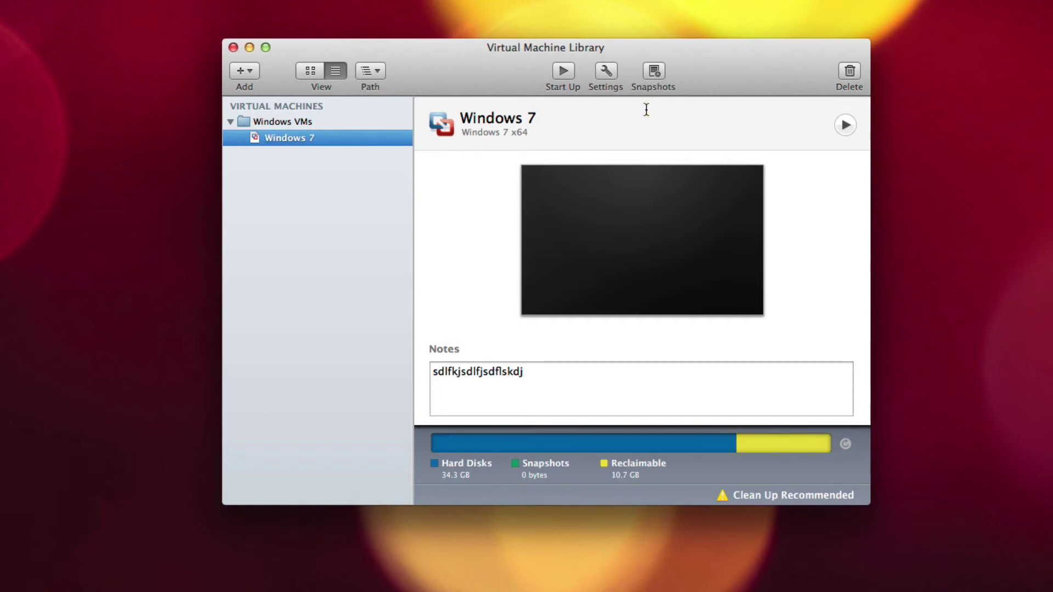
# - Examine the snapshot manager of the Windows 7 virtual machine and close it
pyautogui.click(650, 72)
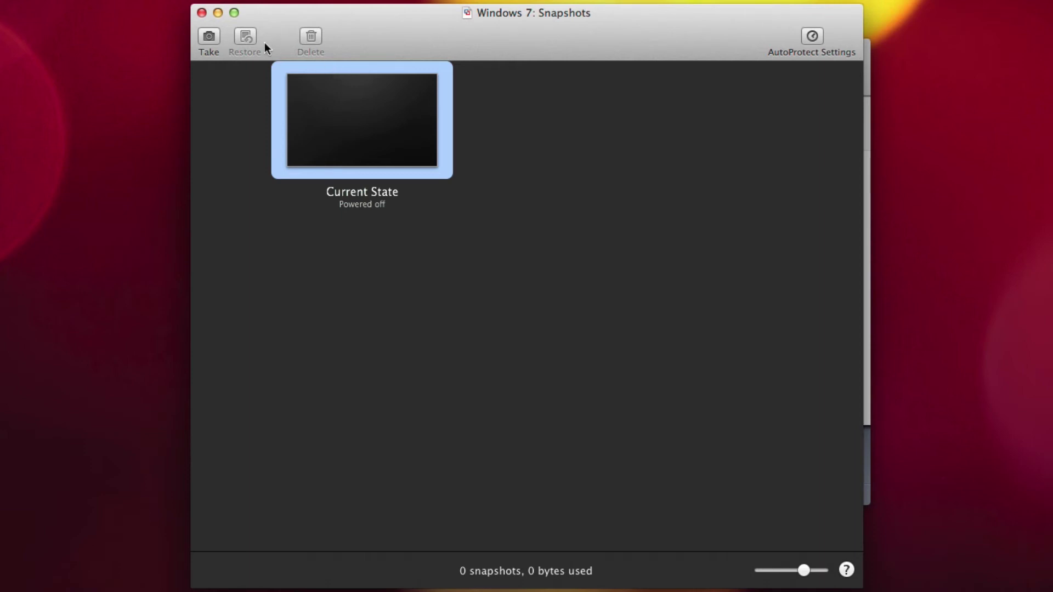
pyautogui.click(202, 13)
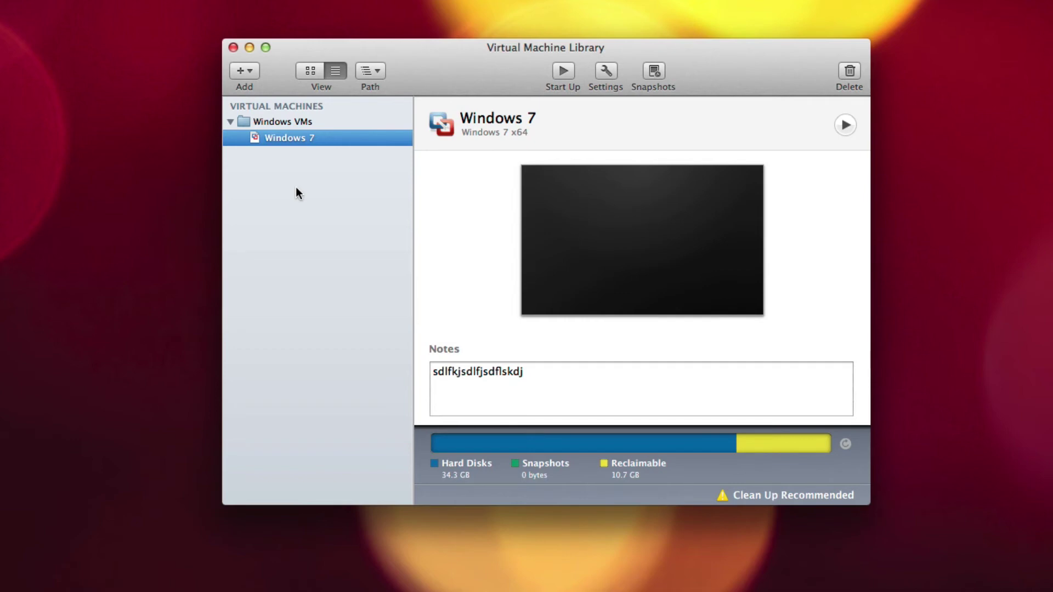
# - Start the Windows 7 virtual machine, reposition its window and cancel the Steam update inside it
pyautogui.click(844, 125)
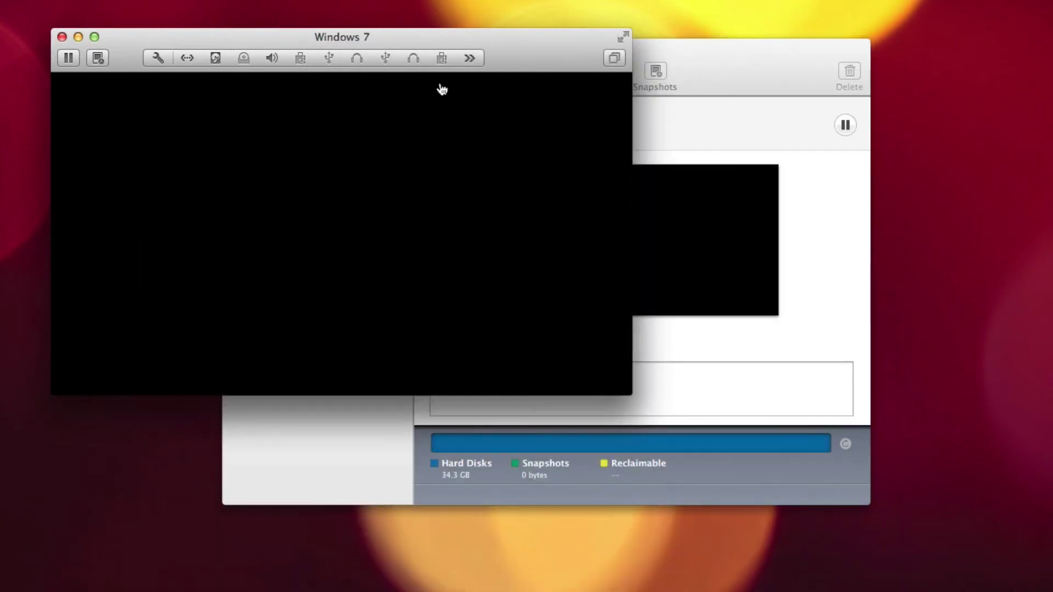
pyautogui.moveTo(547, 46); pyautogui.dragTo(746, 0)
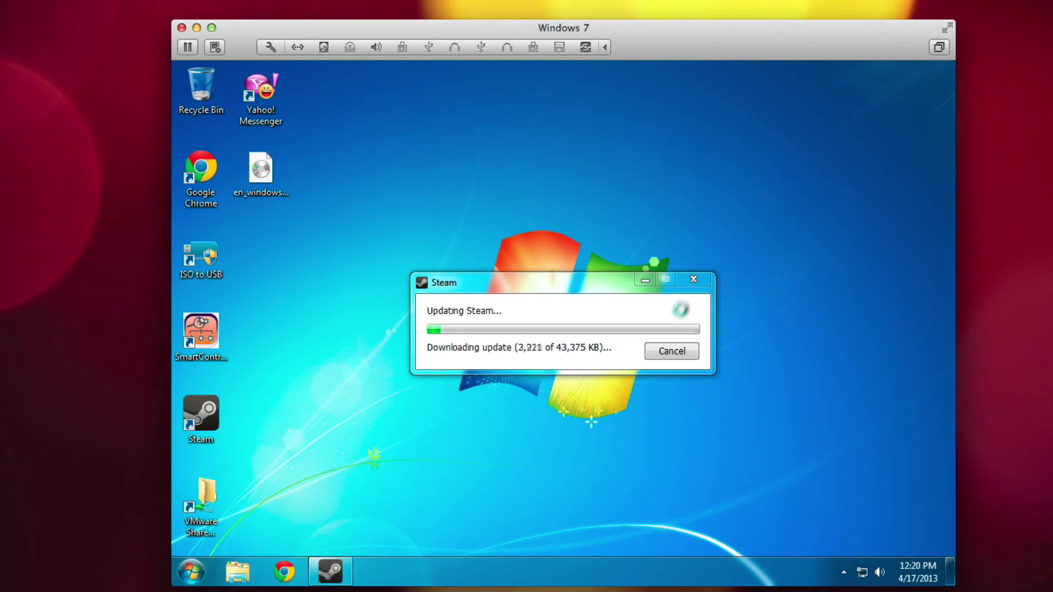
pyautogui.click(670, 352)
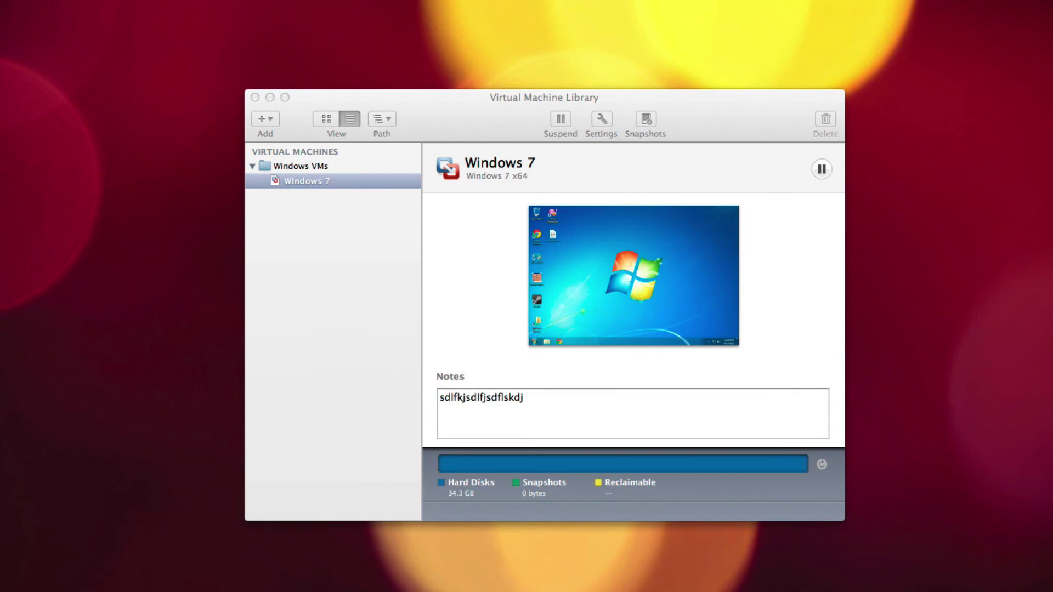
# - Review the options for adding a new virtual machine to the library without choosing one
pyautogui.click(491, 105)
pyautogui.click(265, 118)
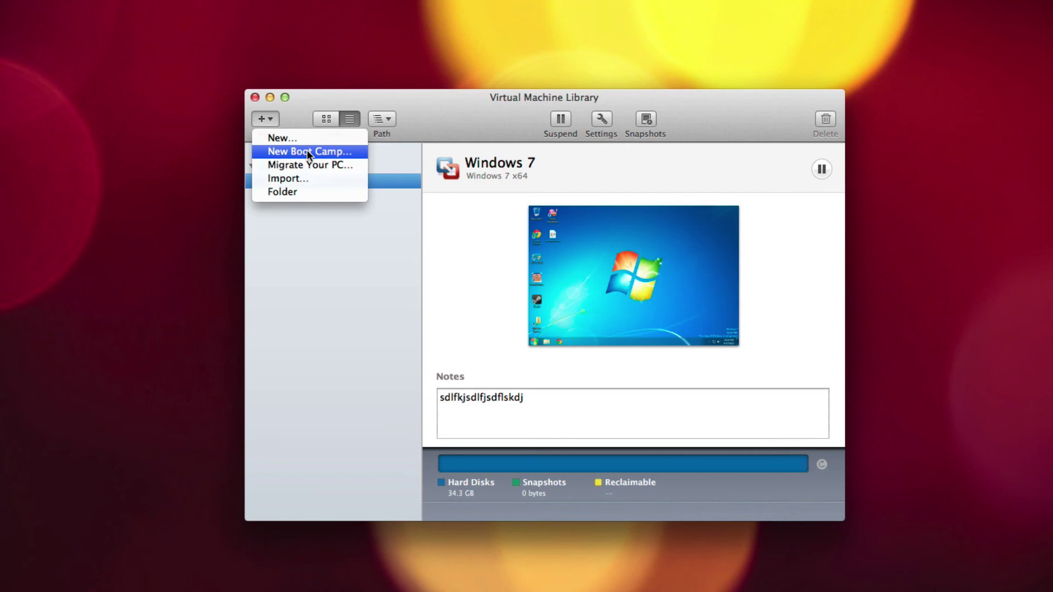
pyautogui.press('Escape')
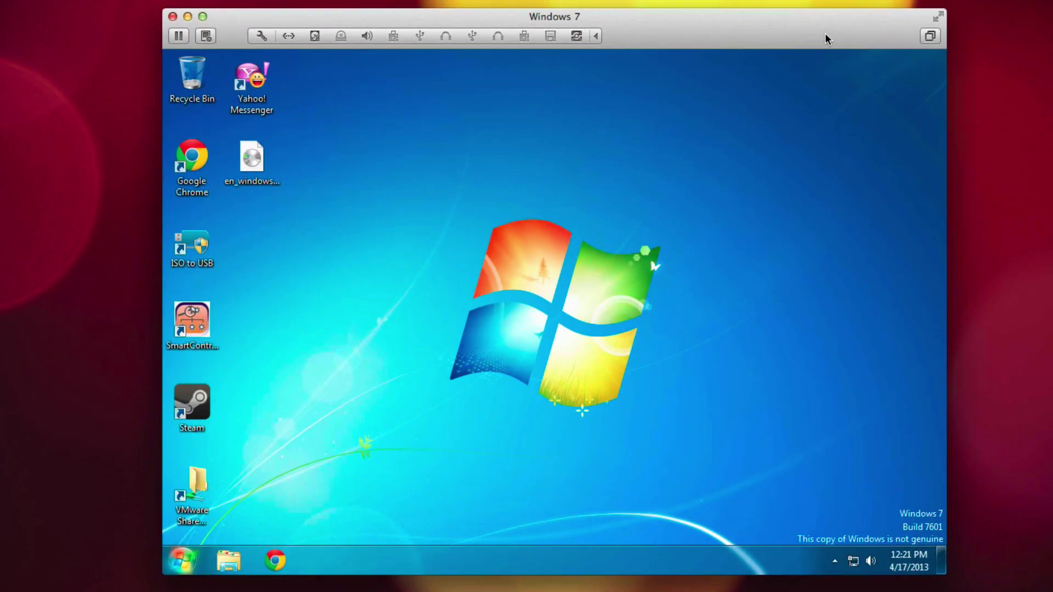
# - Browse the Master Chief folder in VMware Shared Folders from the Windows desktop and close the open windows
pyautogui.doubleClick(206, 507)
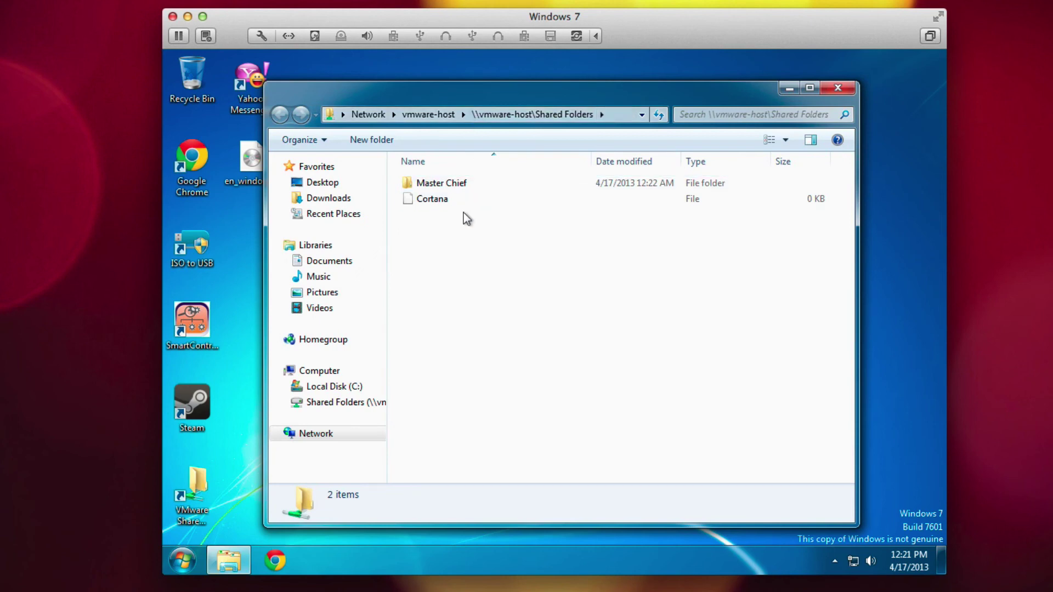
pyautogui.doubleClick(472, 183)
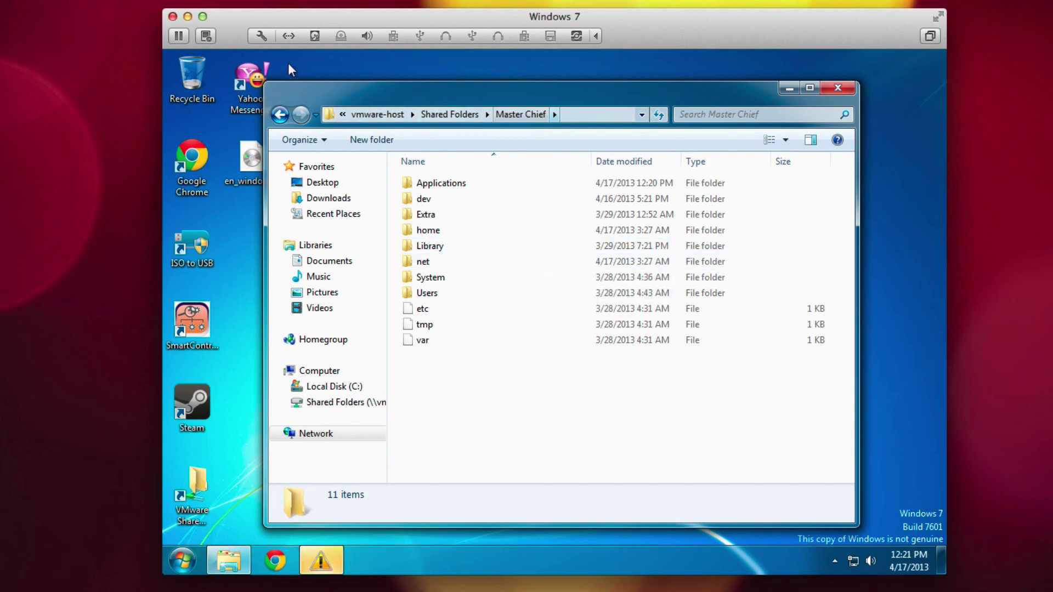
pyautogui.click(838, 87)
pyautogui.click(645, 348)
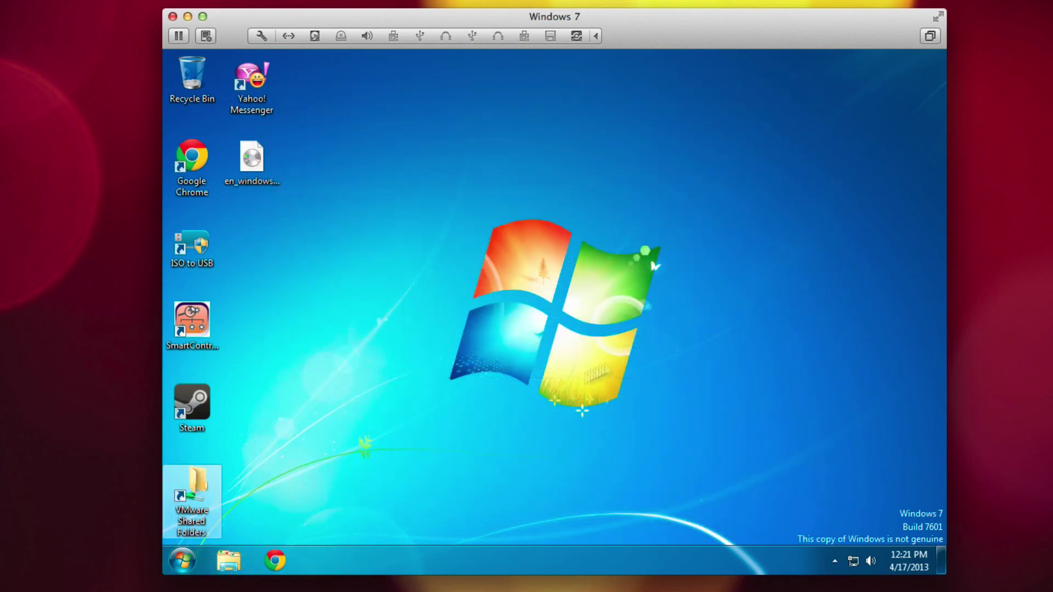
# - Shut down Windows 7 from within the guest system and close its virtual machine window
pyautogui.click(183, 560)
pyautogui.click(389, 521)
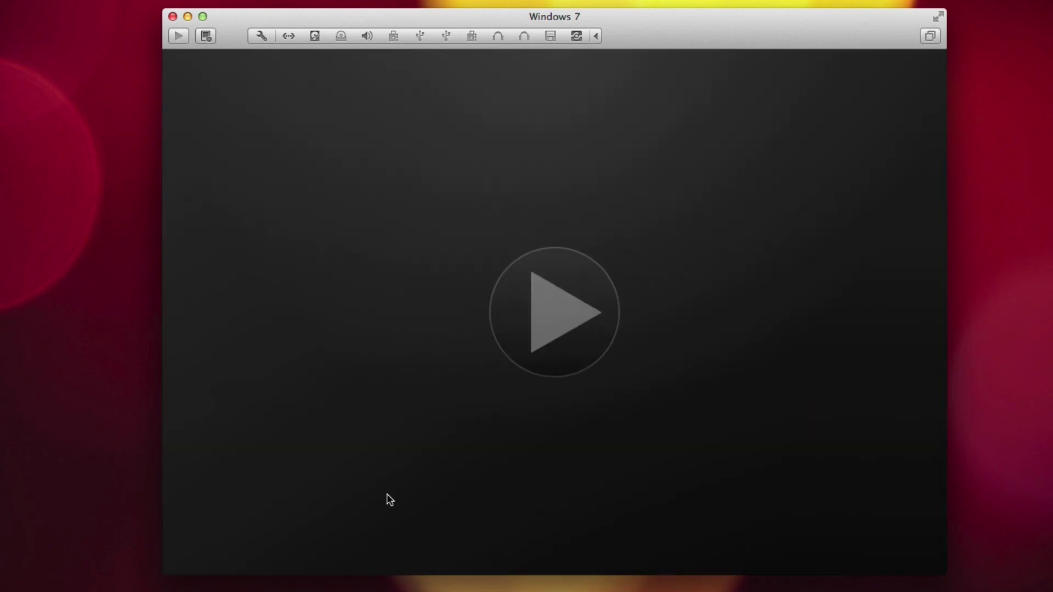
pyautogui.click(172, 16)
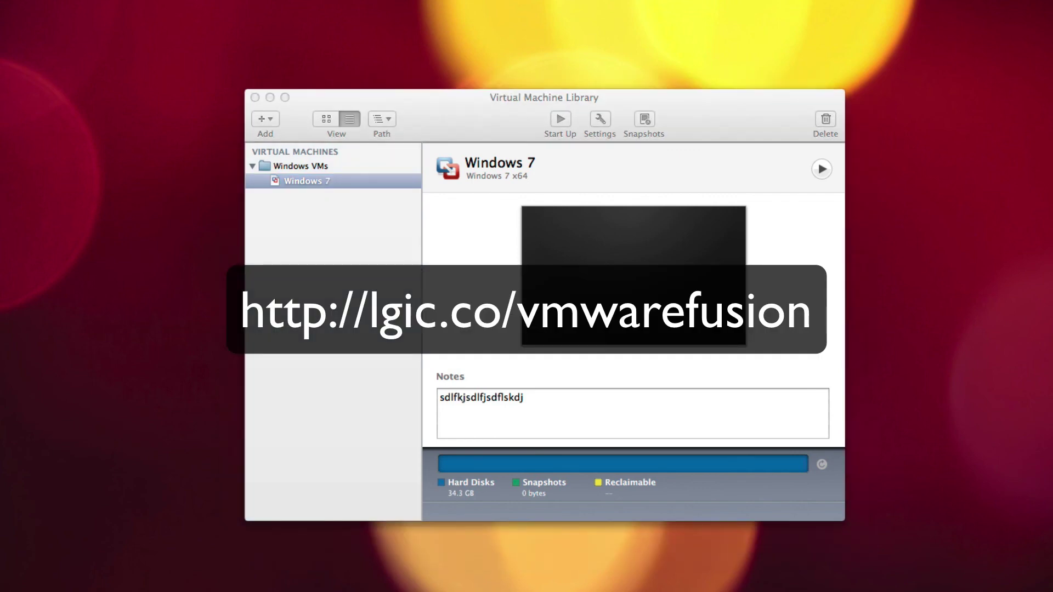
# - Clear the text from the Windows 7 virtual machine's notes
pyautogui.click(670, 425)
pyautogui.press('BackSpace')
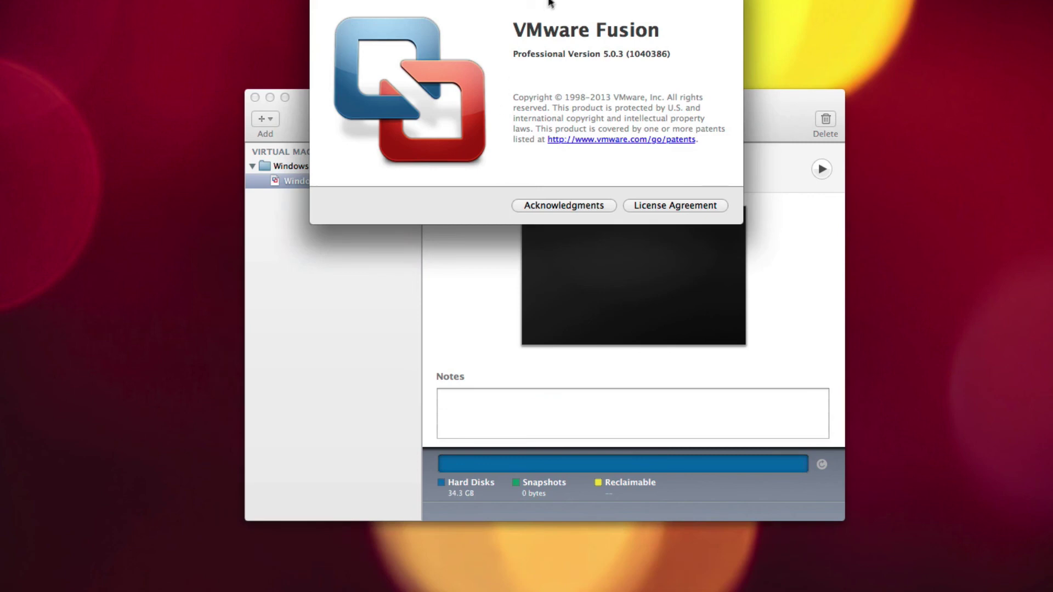
# - Check the VMware Fusion version information, close it and reposition the Virtual Machine Library window
pyautogui.moveTo(548, 5); pyautogui.dragTo(597, 155)
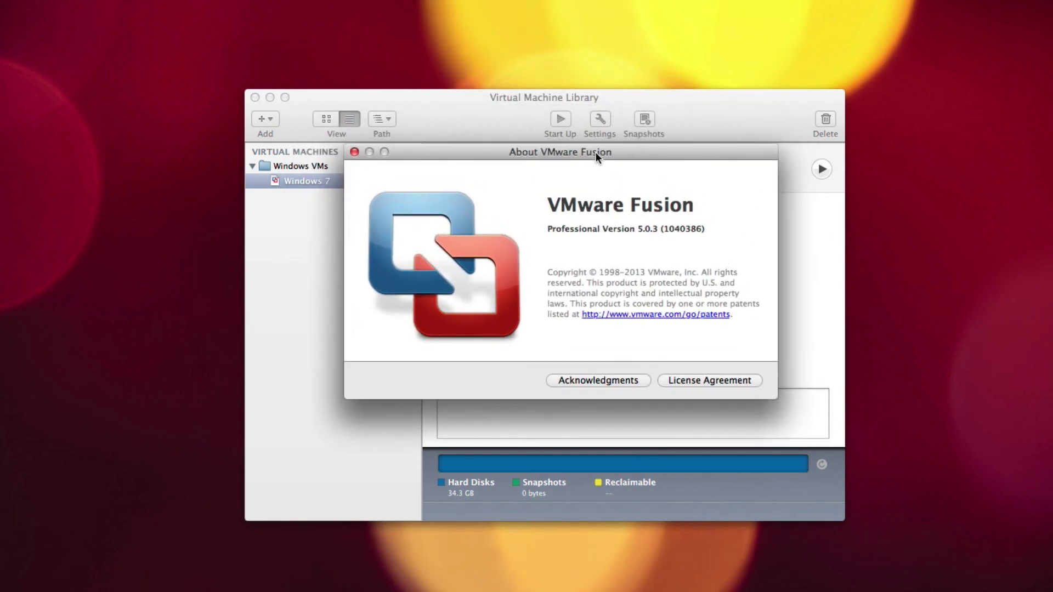
pyautogui.click(354, 151)
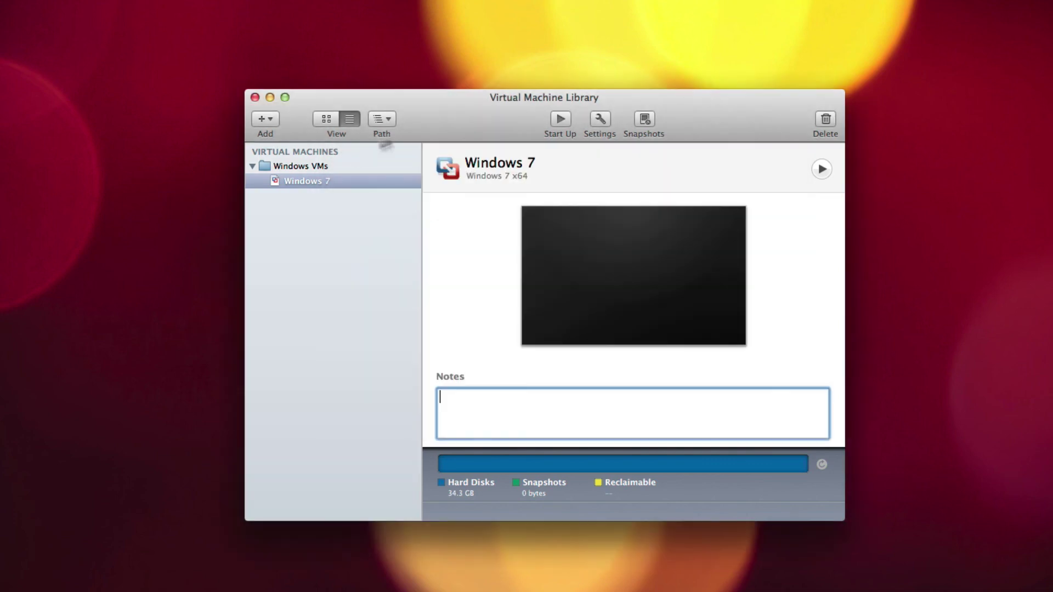
pyautogui.moveTo(426, 111); pyautogui.dragTo(414, 136)
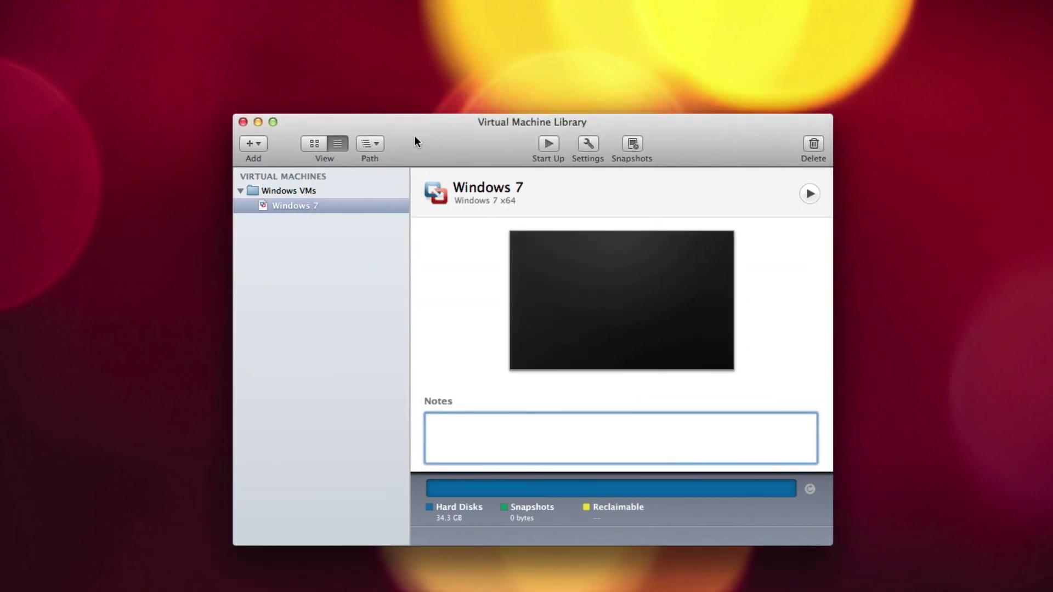